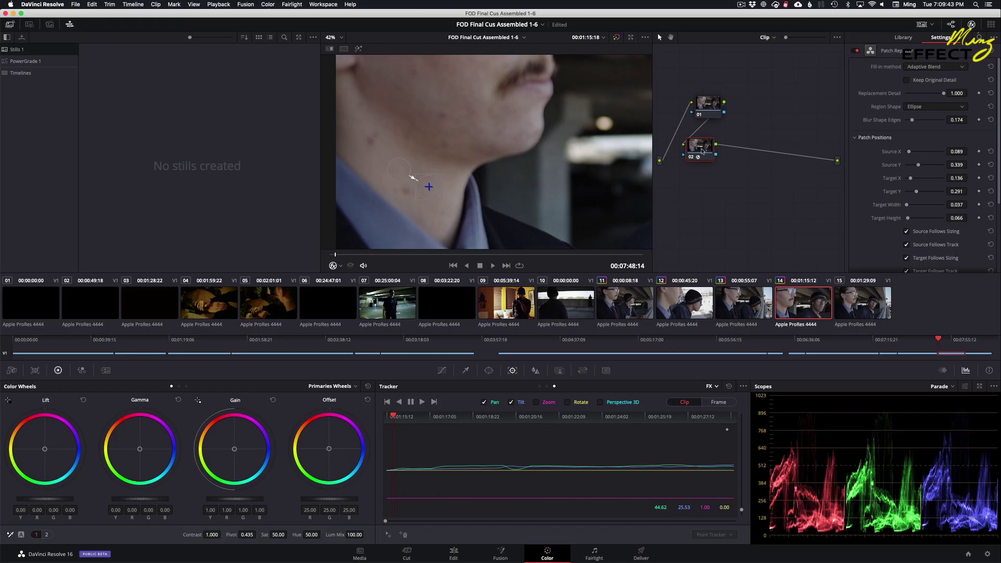
Add a serial node after node 02 and reposition it in the node graph
key("alt+s")
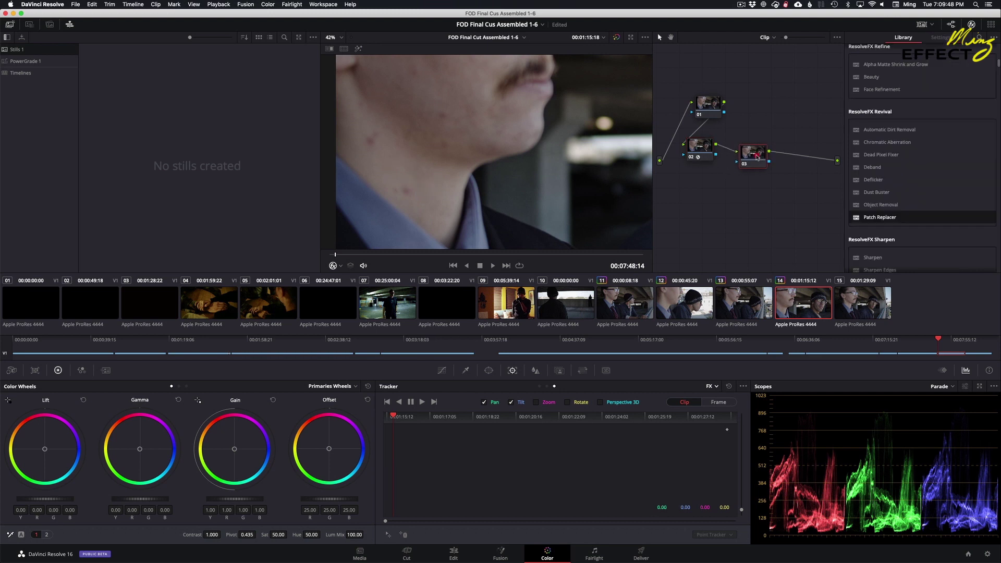
left_click(692, 157)
left_click(692, 157)
left_click_drag(756, 157, 752, 164)
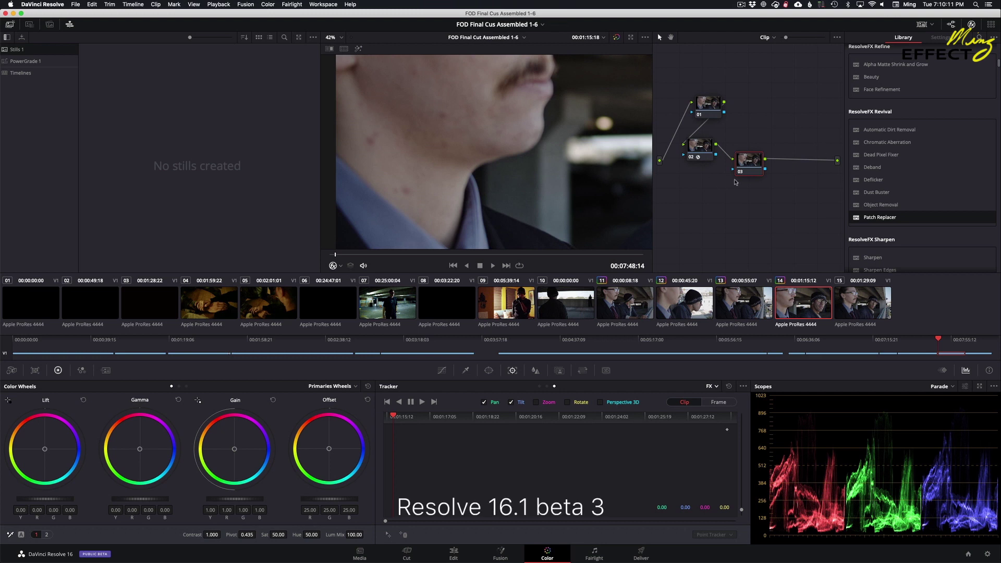
left_click_drag(753, 168, 759, 162)
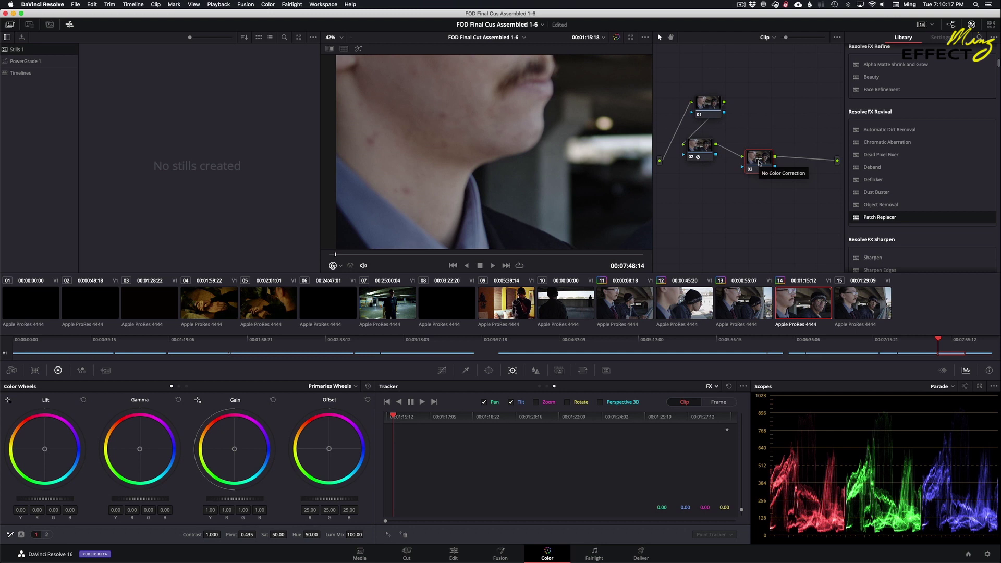
Go to the clip's first frame and add a point to the tracker in FX mode
left_click(387, 417)
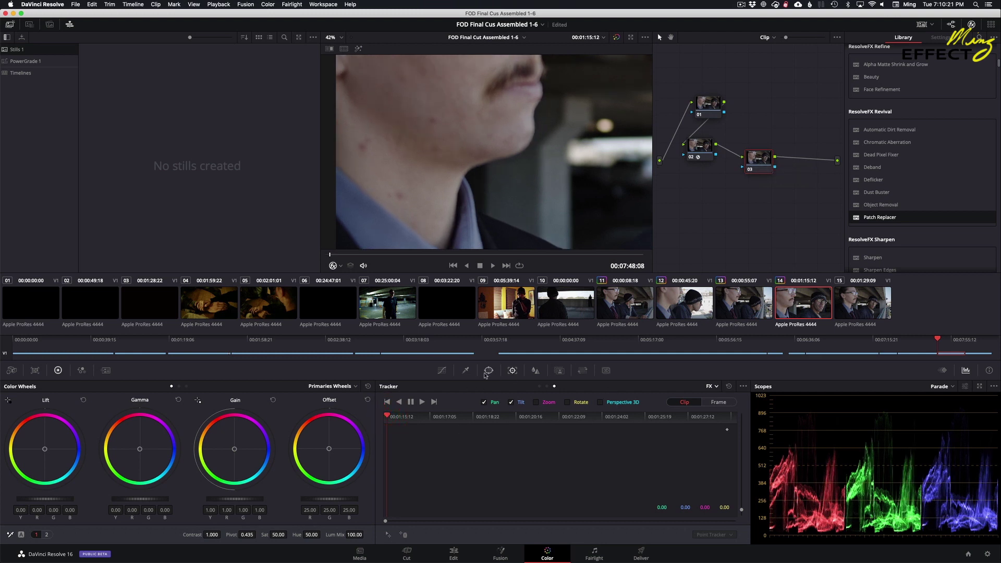
left_click(512, 371)
left_click(713, 388)
left_click(714, 387)
left_click(388, 535)
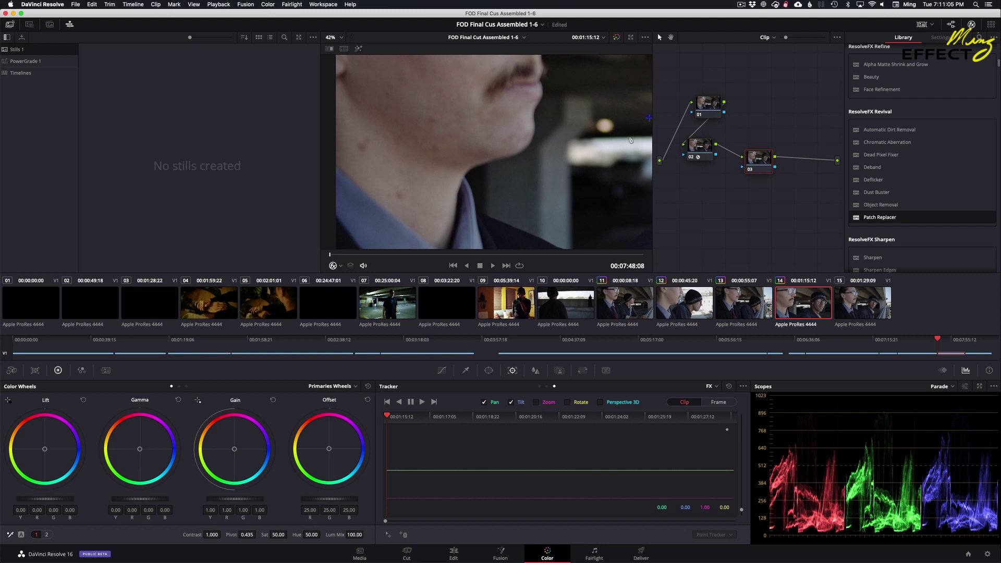
Place the FX tracking point on the dark blemish on the man's neck, just above the shirt collar
scroll(592, 156, "down", 5)
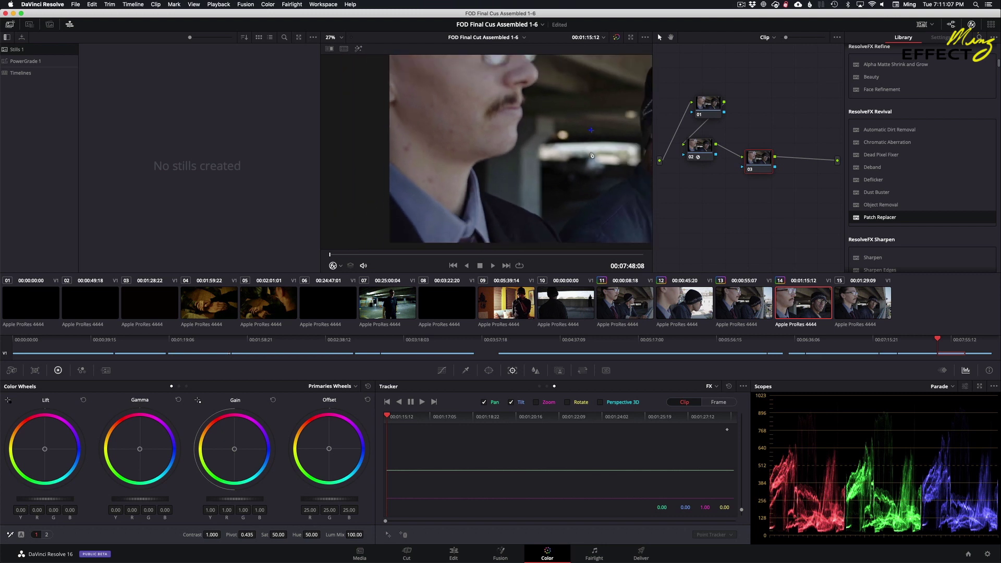
scroll(592, 154, "up", 5)
scroll(593, 151, "down", 1)
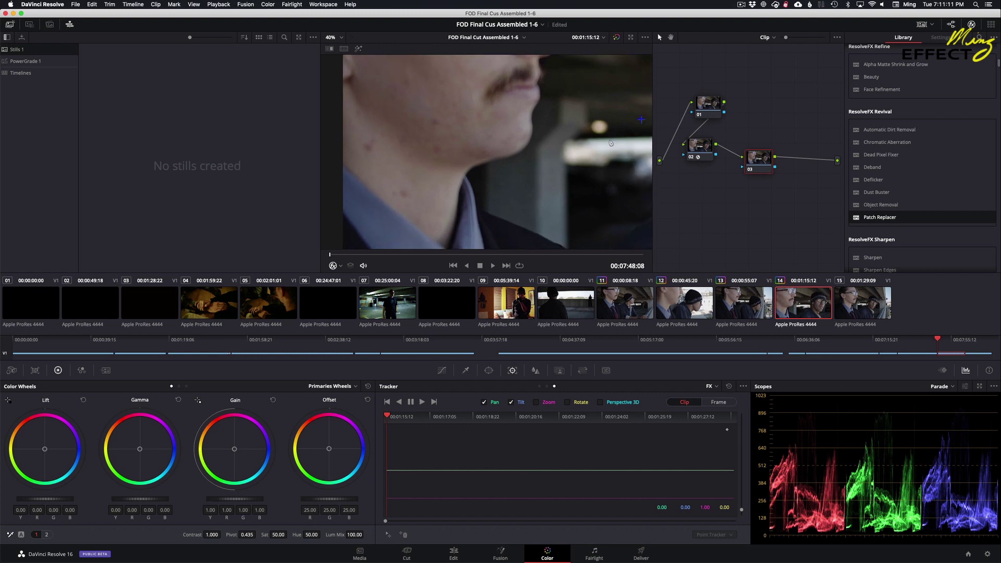
left_click_drag(640, 120, 404, 194)
scroll(418, 213, "up", 1)
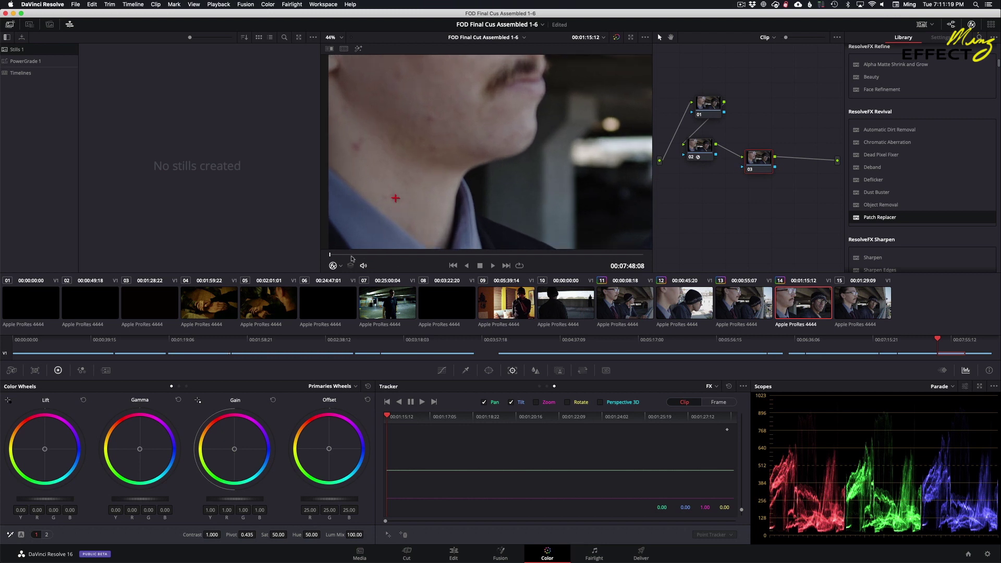
Save the project and track the neck point forward from the clip's first frame through to its end
left_click_drag(350, 256, 543, 255)
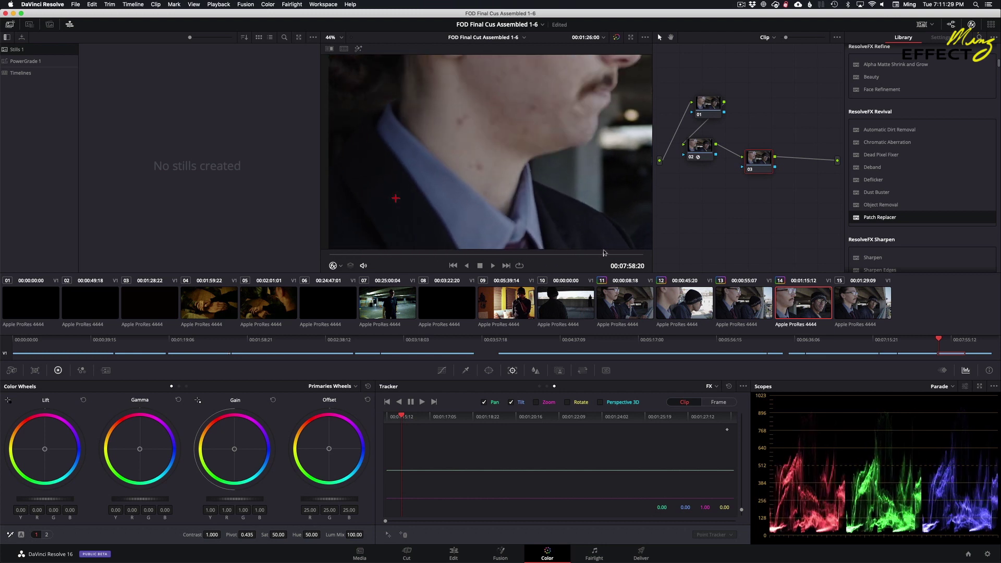
left_click_drag(465, 255, 329, 256)
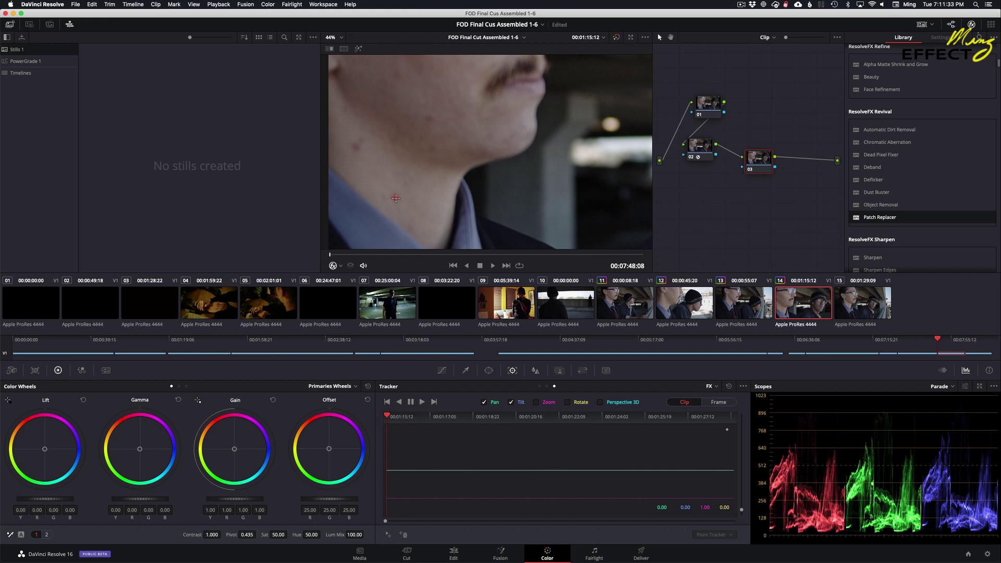
left_click(395, 198)
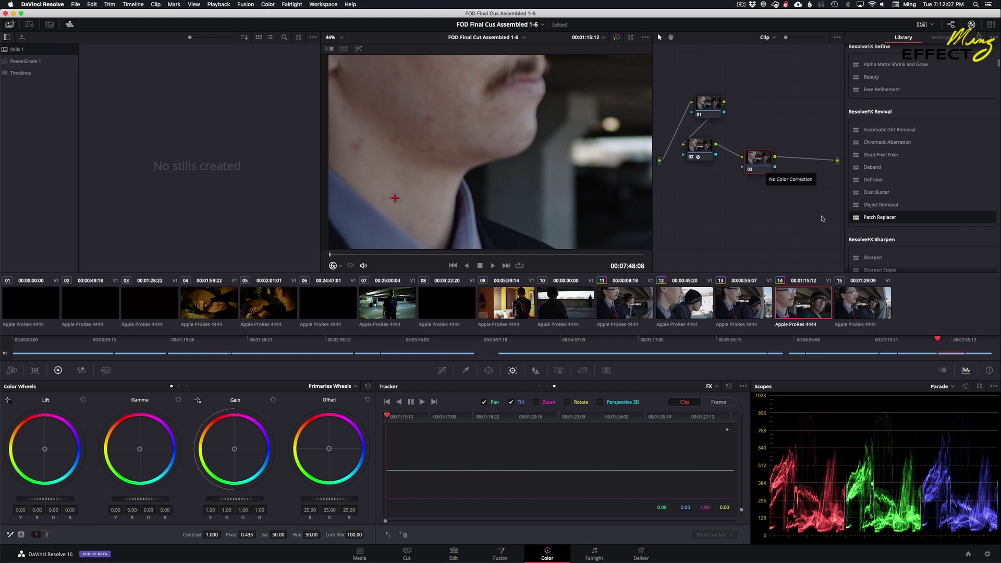
key("super+s")
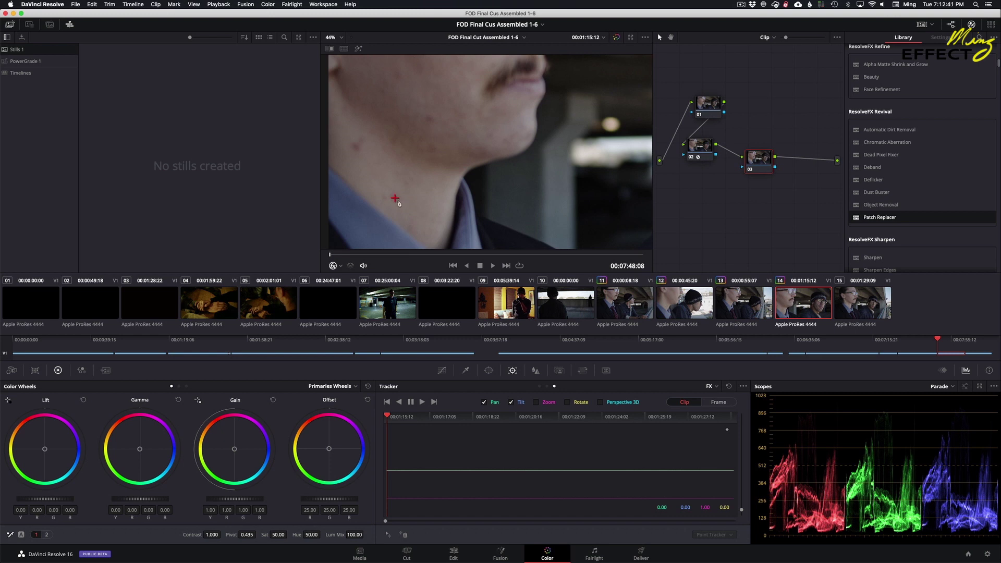
left_click(423, 403)
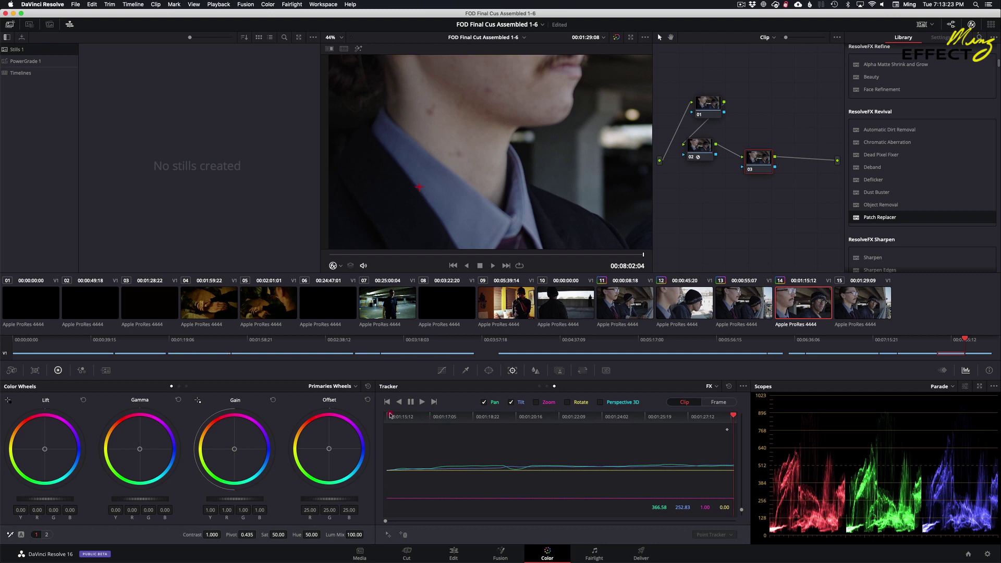
Examine at several frames and in playback how well the tracking point follows the neck blemish, returning to the clip's start
left_click(390, 415)
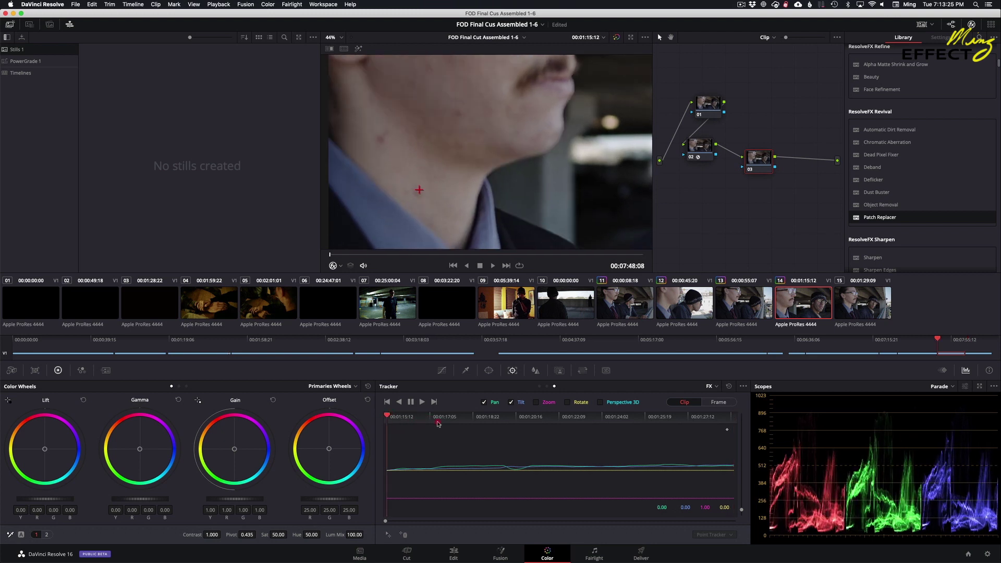
left_click(615, 415)
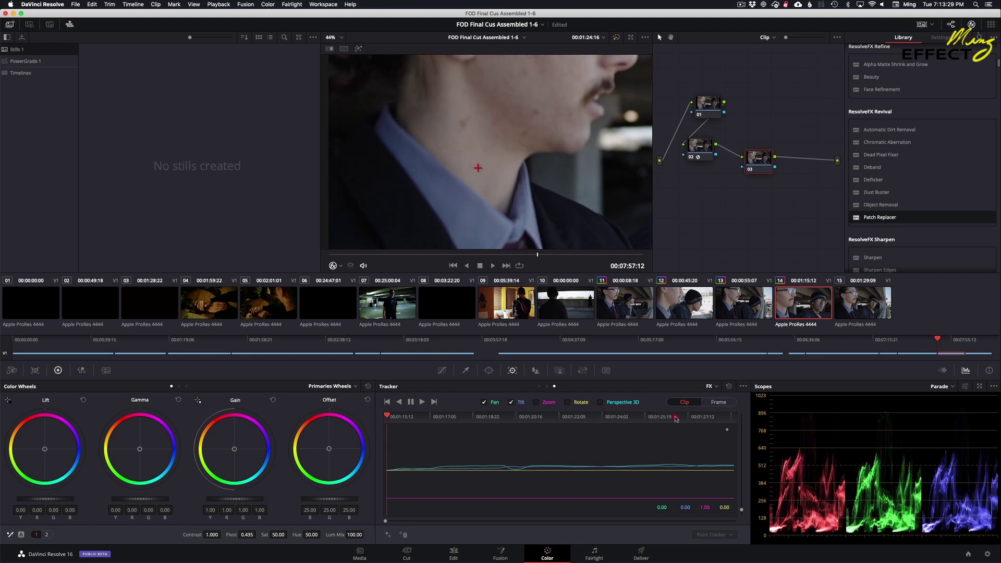
left_click(515, 415)
left_click(476, 429)
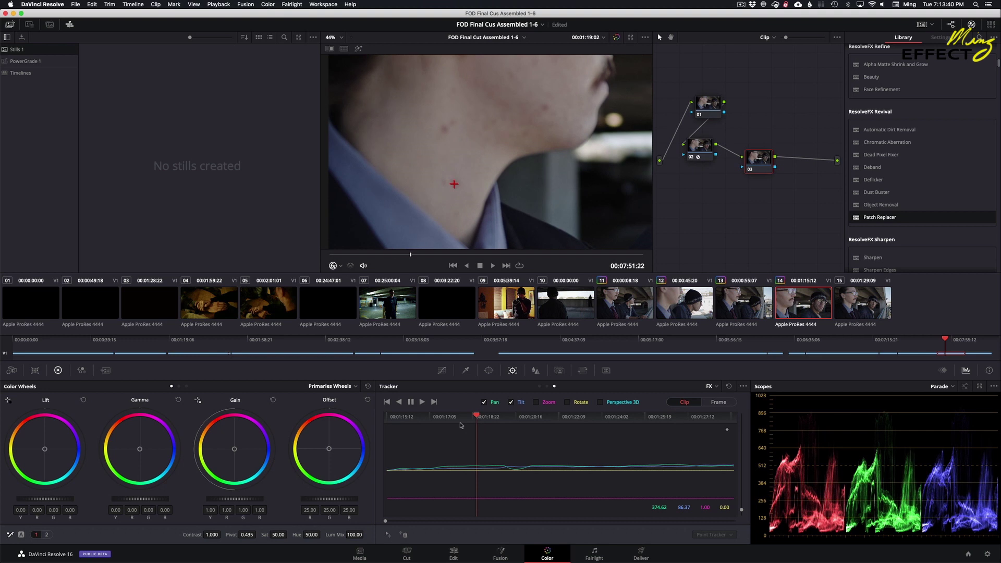
left_click(421, 418)
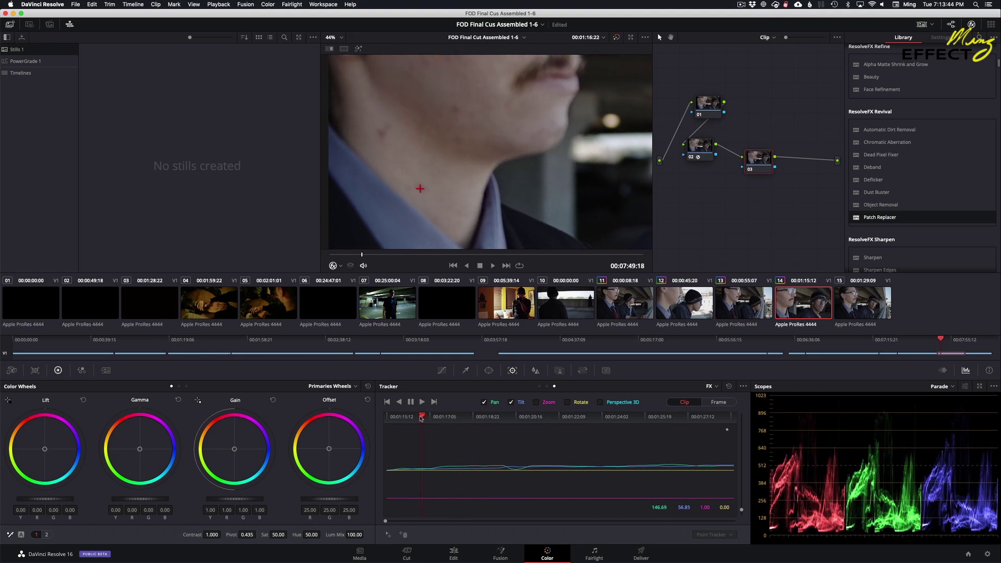
key("space")
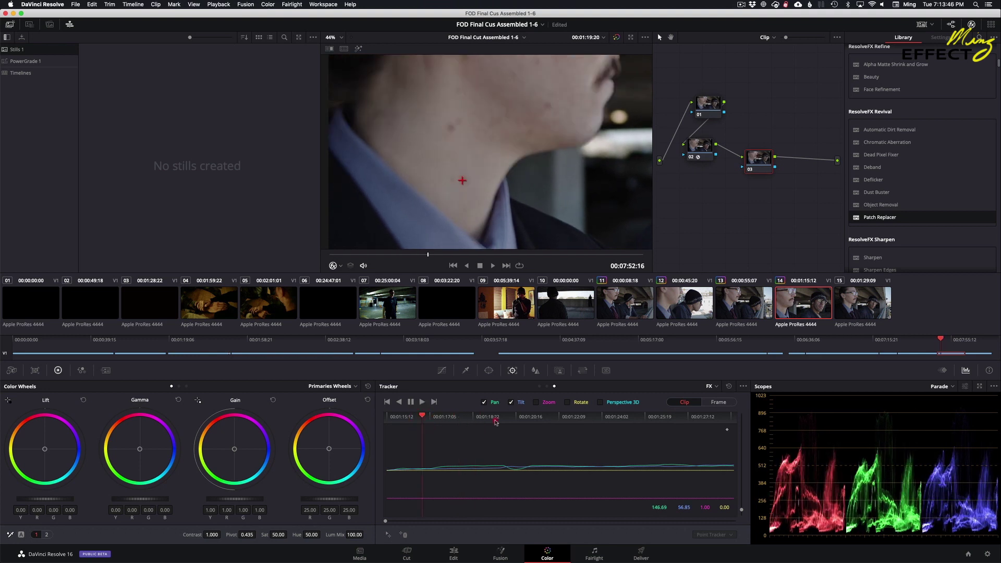
left_click(392, 418)
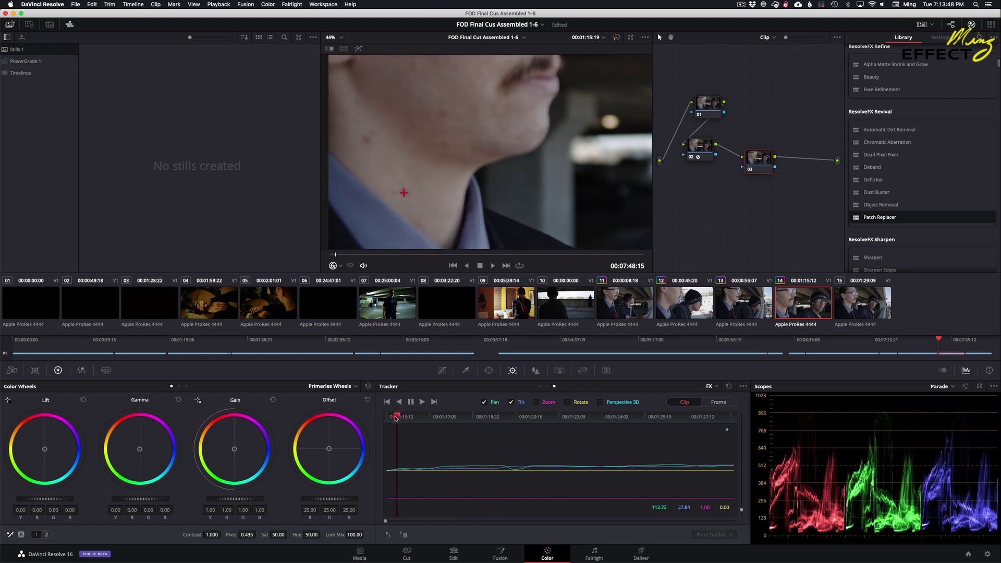
left_click(387, 419)
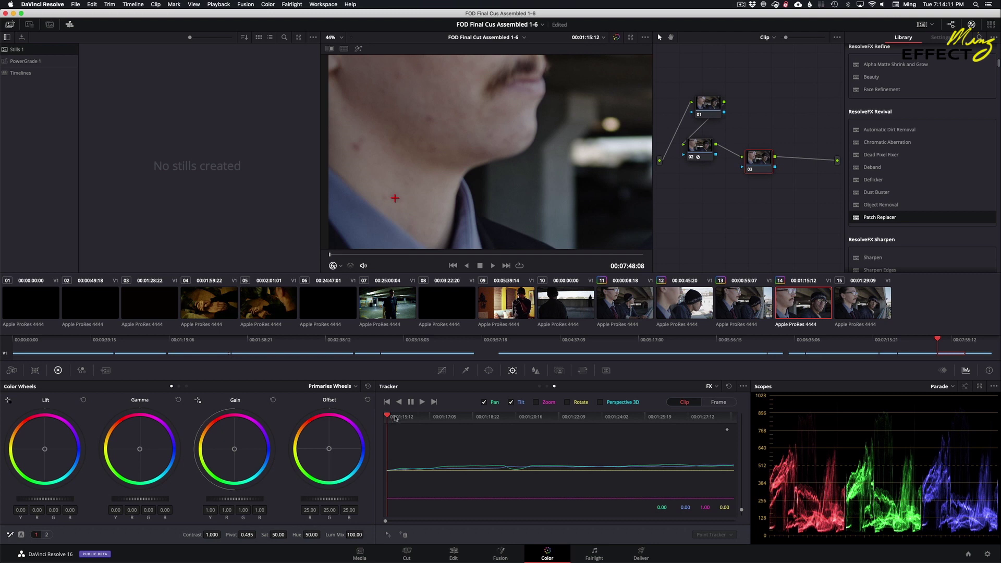
left_click_drag(387, 417, 527, 424)
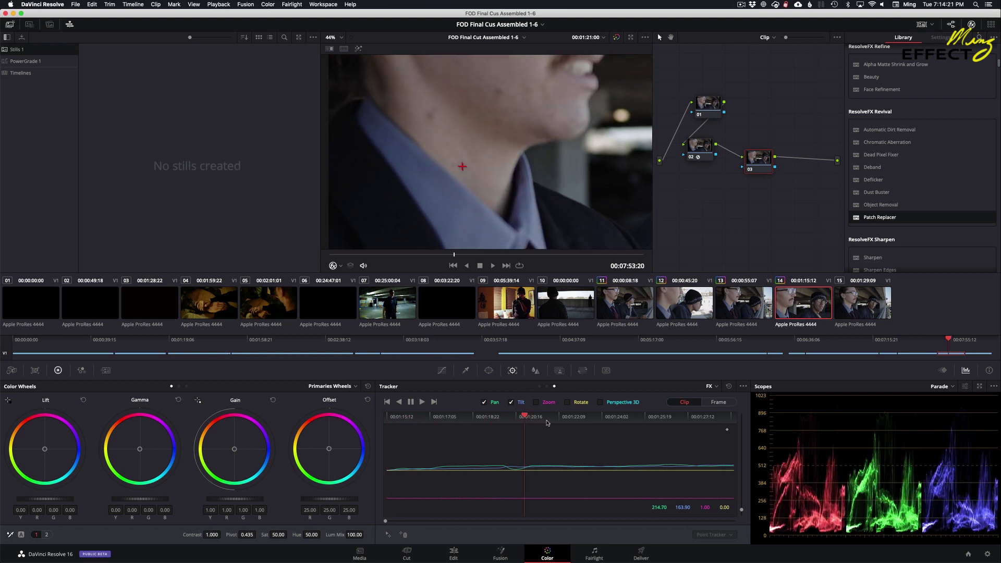
left_click(550, 422)
key("space")
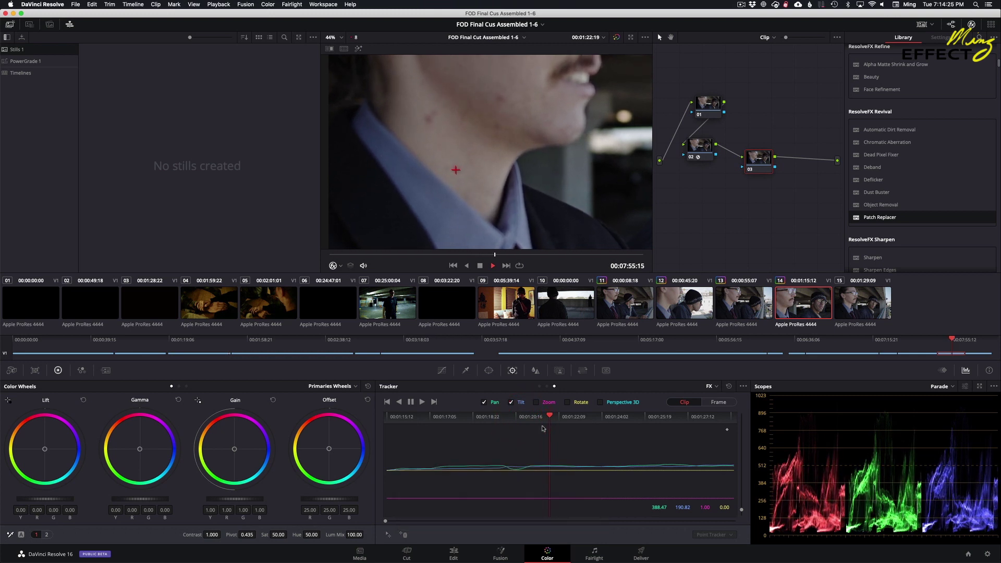
key("space")
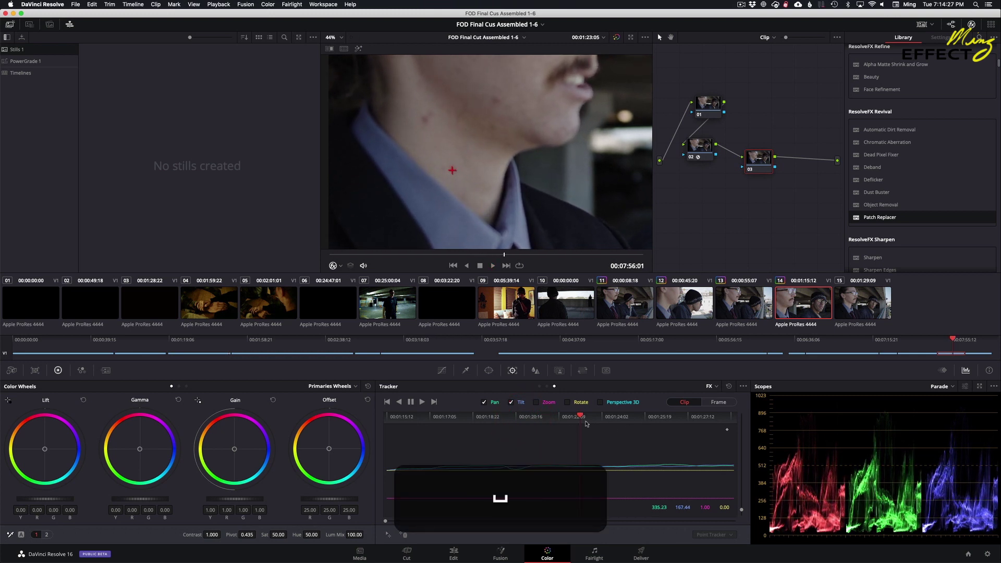
key("Up")
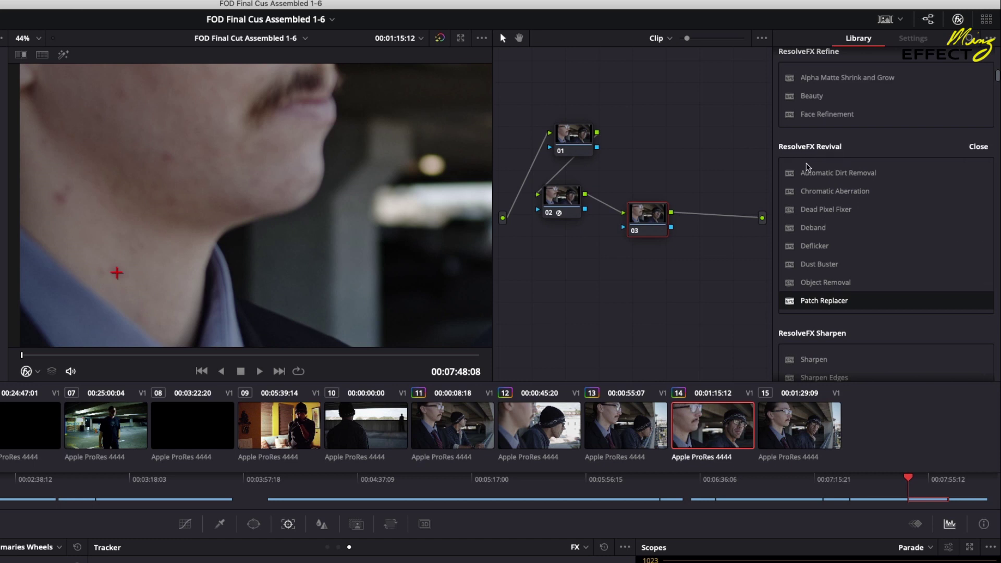
Apply Patch Replacer to node 03 and move its target patch towards the neck, to about X 0.283, Y 0.212
left_click_drag(789, 303, 650, 225)
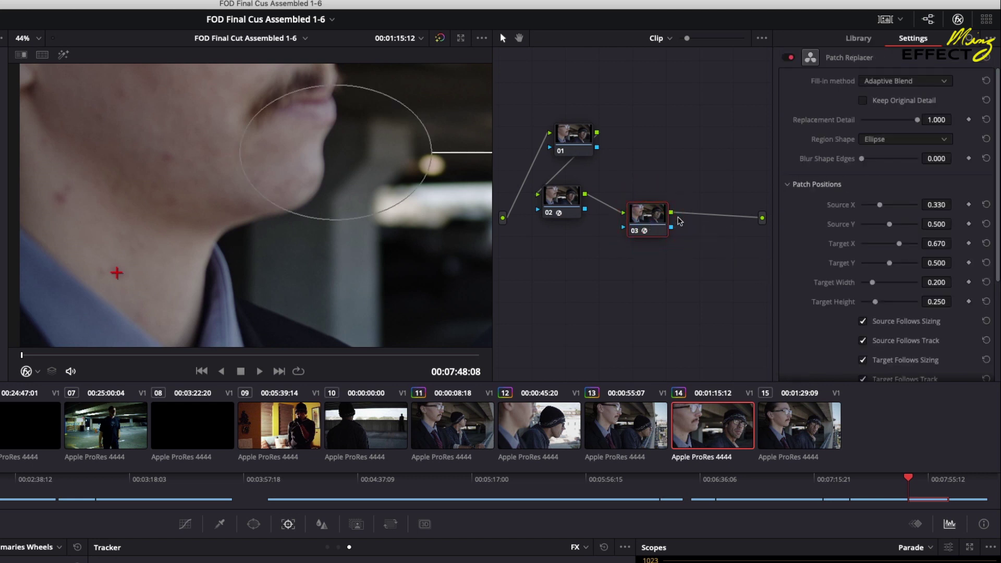
scroll(373, 251, "down", 3)
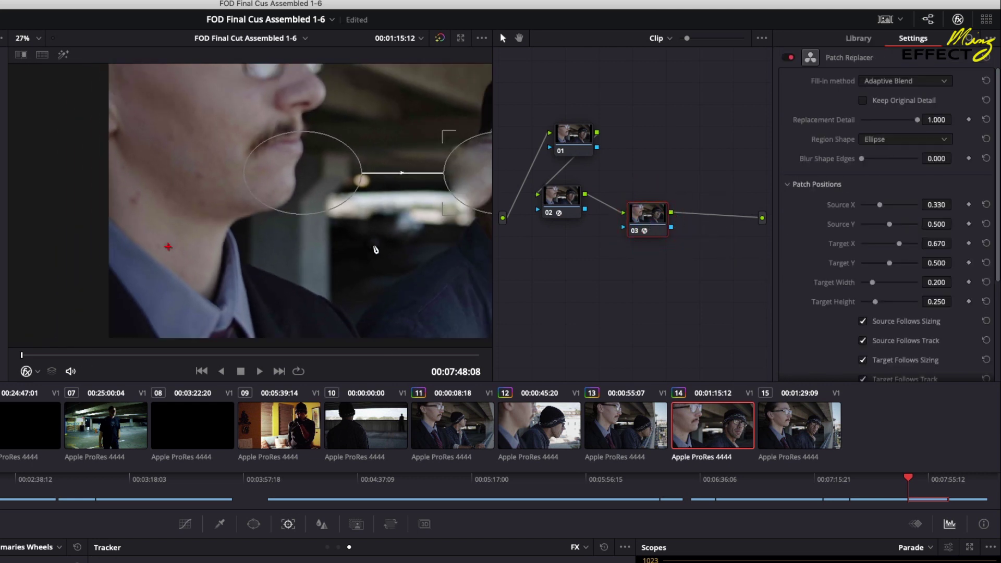
scroll(375, 249, "down", 1)
mouse_move(397, 185)
left_mouse_down()
mouse_move(386, 207)
mouse_move(247, 256)
mouse_move(157, 269)
mouse_move(183, 244)
mouse_move(277, 270)
left_mouse_up()
left_click(163, 234)
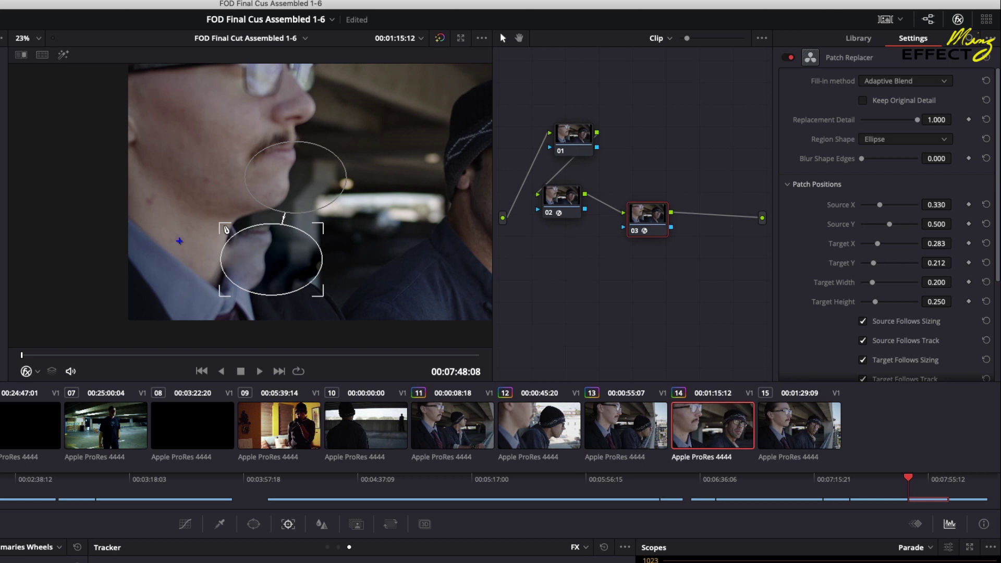
Shrink the target patch to about 0.070 by 0.111 over the neck blemish and move the source onto skin just above it
mouse_move(222, 299)
left_mouse_down()
mouse_move(253, 277)
mouse_move(242, 260)
mouse_move(189, 244)
left_mouse_up()
left_click(192, 248)
left_click_drag(298, 179, 172, 223)
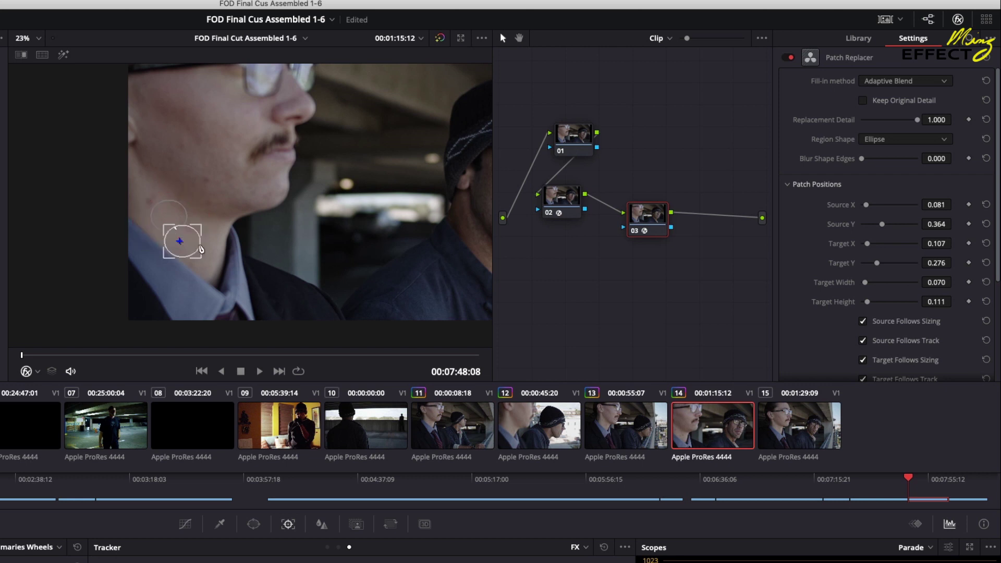
Tighten the target patch to about 0.044 by 0.066 around the blemish and shift the source to about X 0.071, Y 0.357
scroll(200, 249, "up", 6)
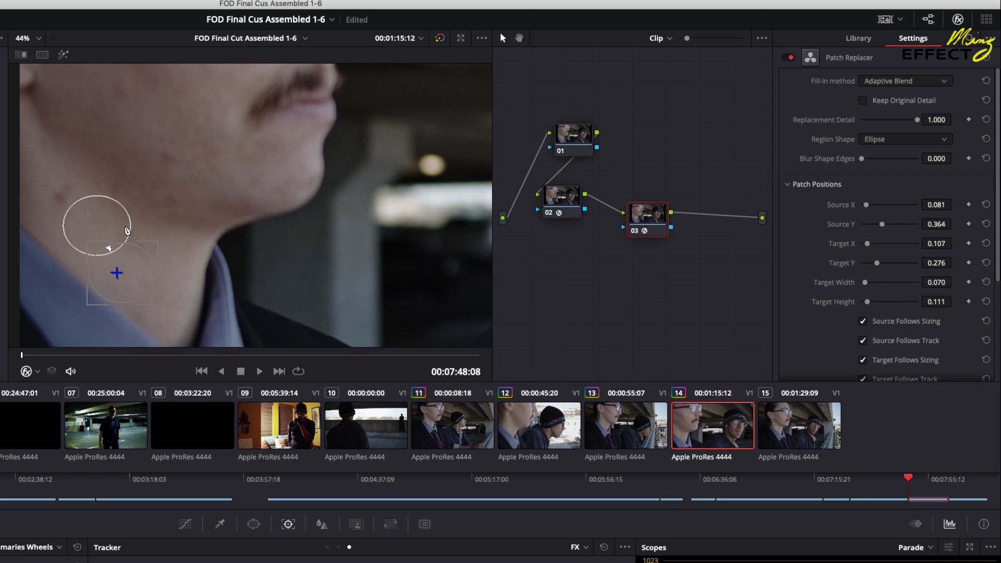
left_click_drag(230, 206, 280, 185)
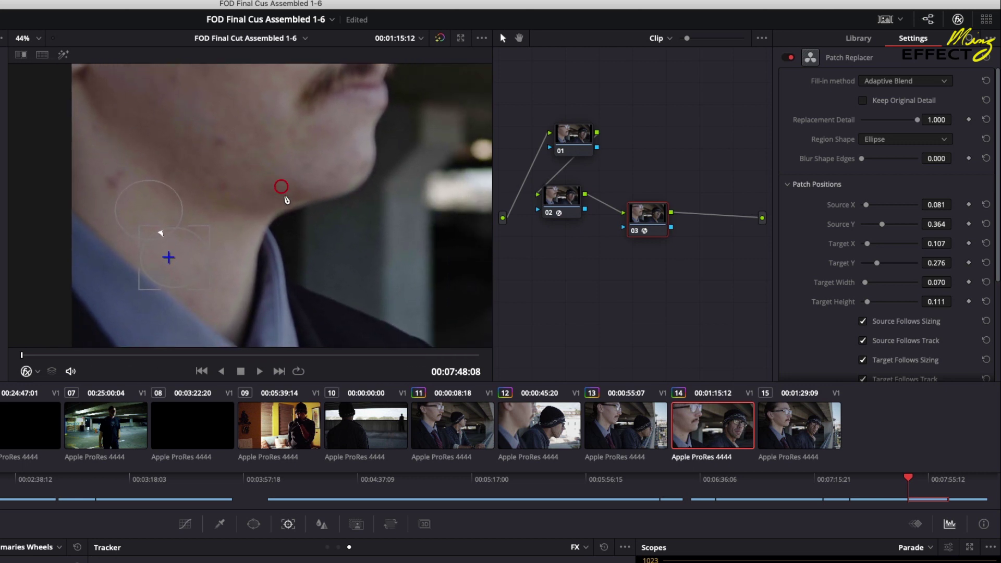
scroll(295, 197, "up", 2)
left_click_drag(211, 265, 191, 255)
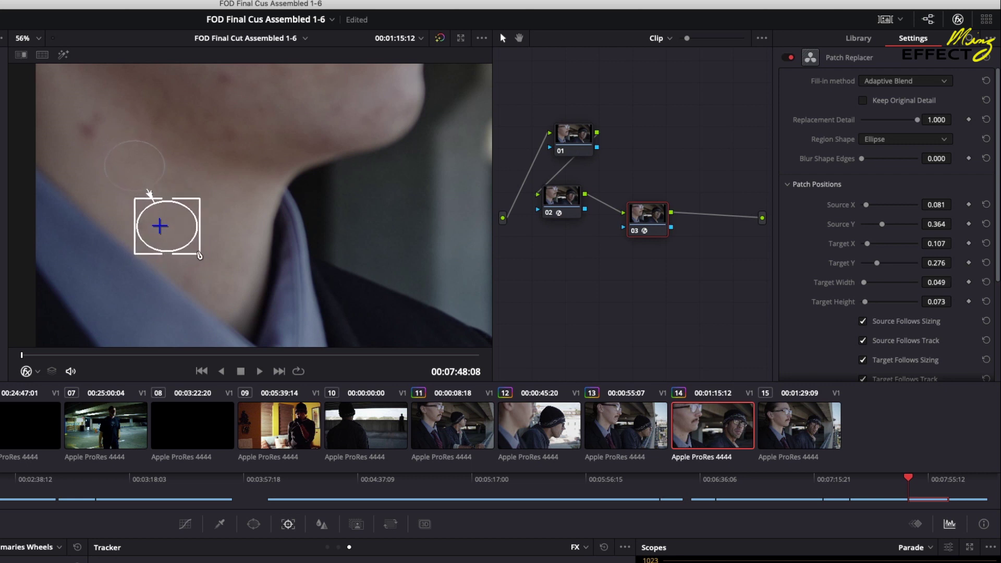
left_click_drag(181, 241, 174, 243)
left_click_drag(135, 164, 123, 167)
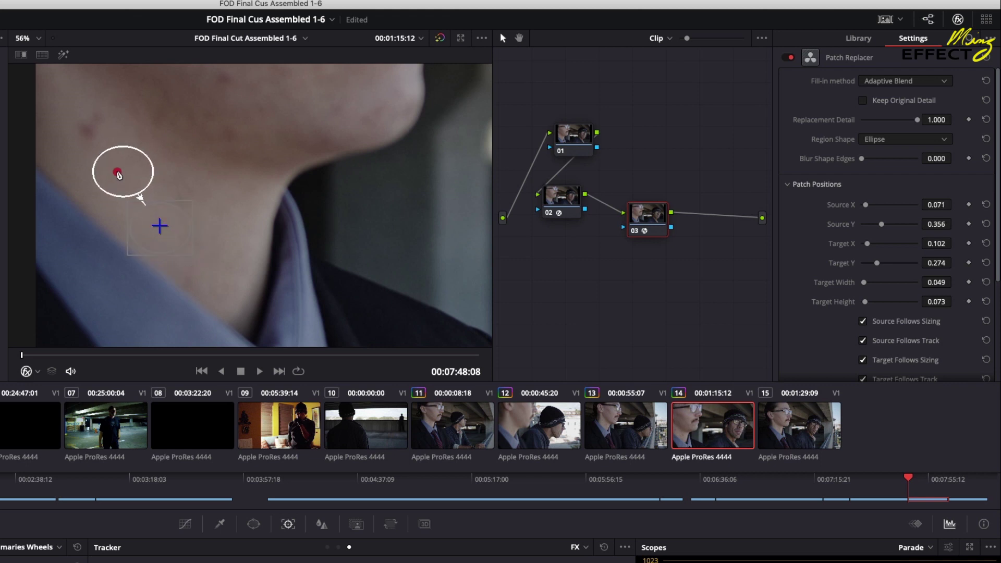
mouse_move(193, 255)
left_mouse_down()
mouse_move(178, 242)
mouse_move(186, 251)
left_mouse_up()
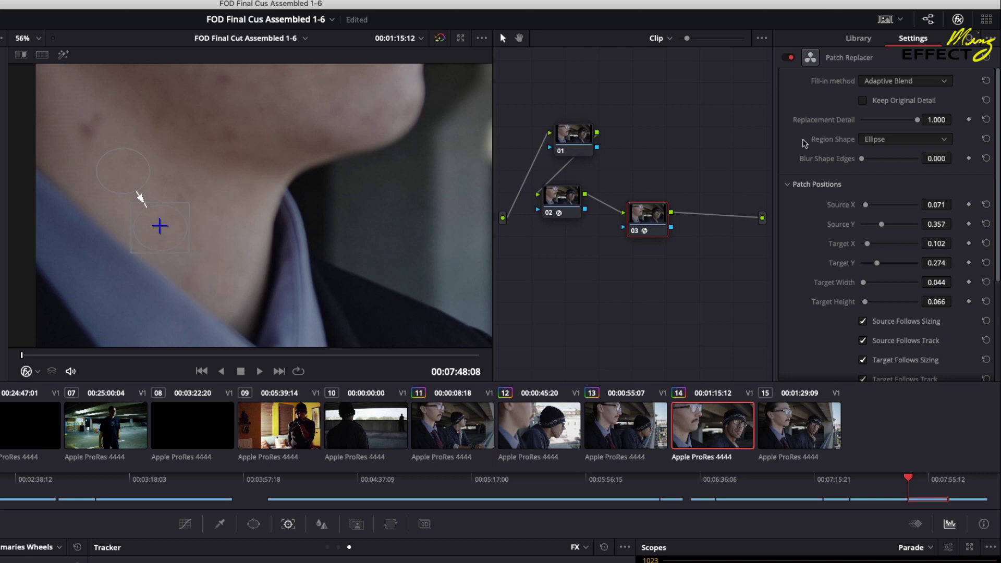
Enable Keep Original Detail for the patch and check the result about two seconds into the clip
left_click(863, 100)
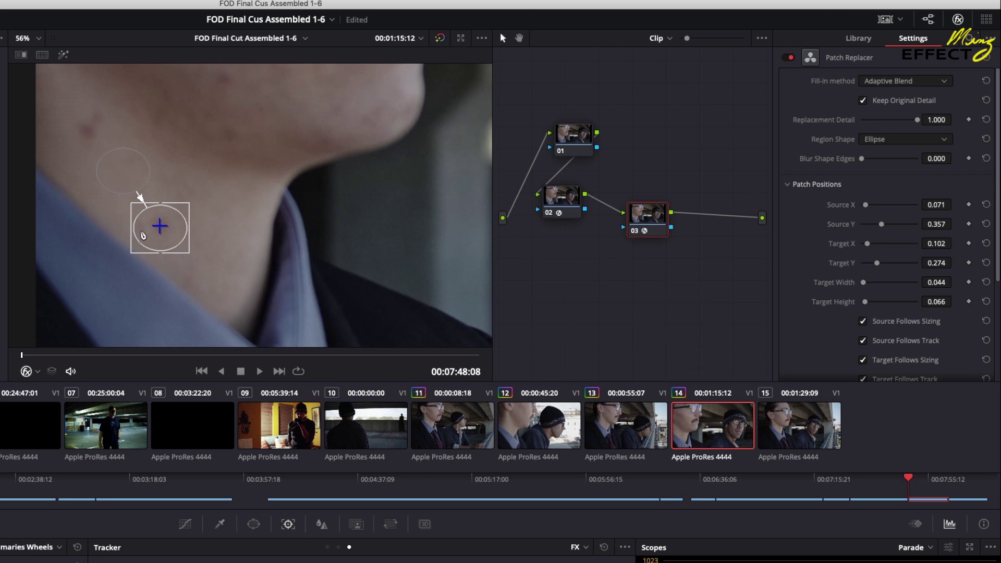
left_click(90, 355)
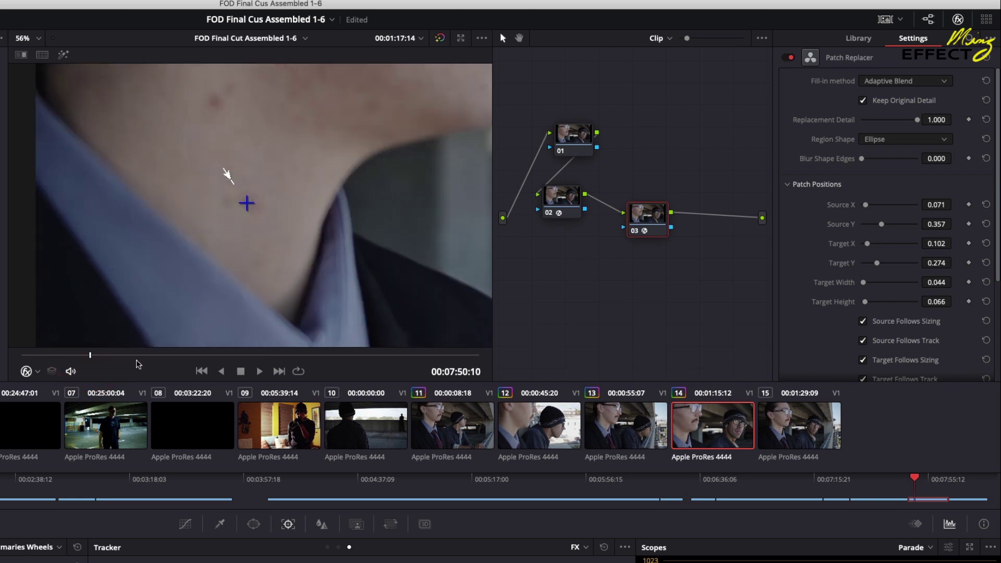
Scrub back and forth through clip 14 to check how the neck patch holds up as the man moves
left_click(164, 355)
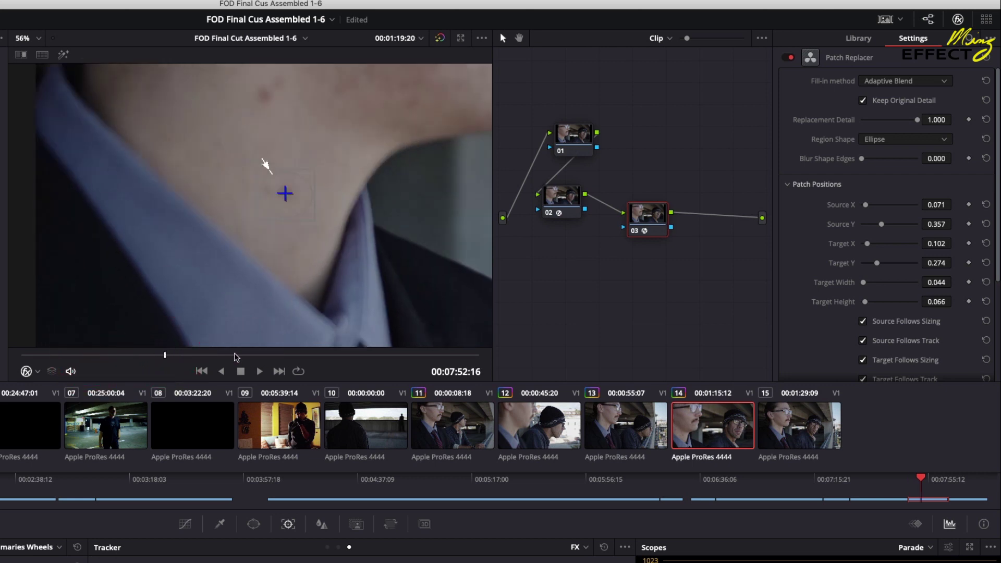
left_click(236, 355)
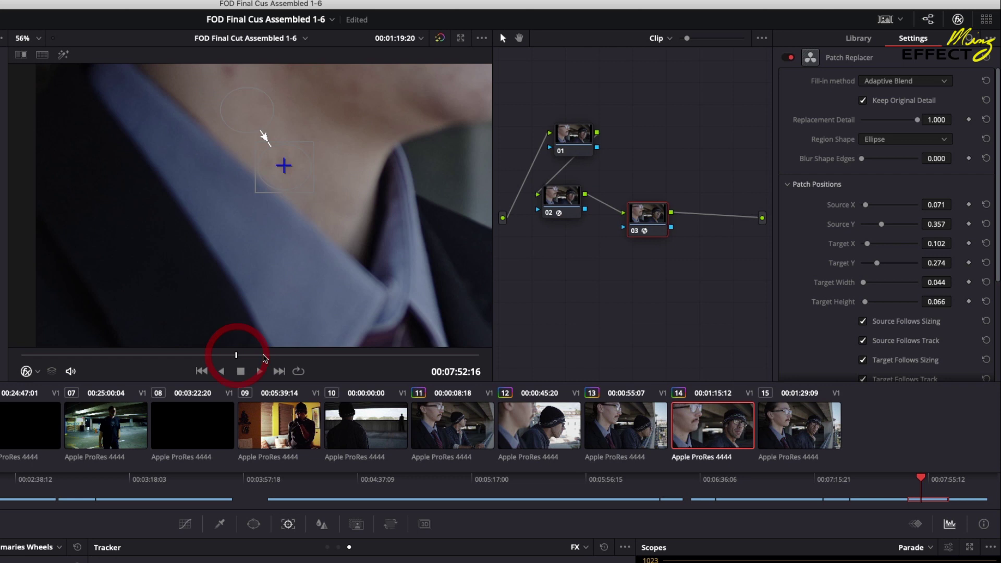
left_click(328, 355)
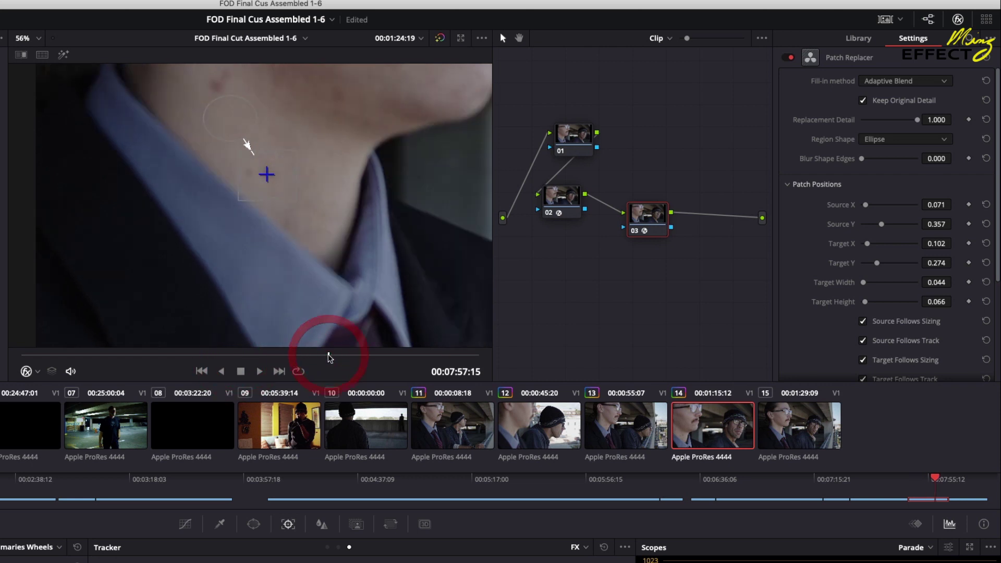
left_click(382, 355)
left_click(416, 355)
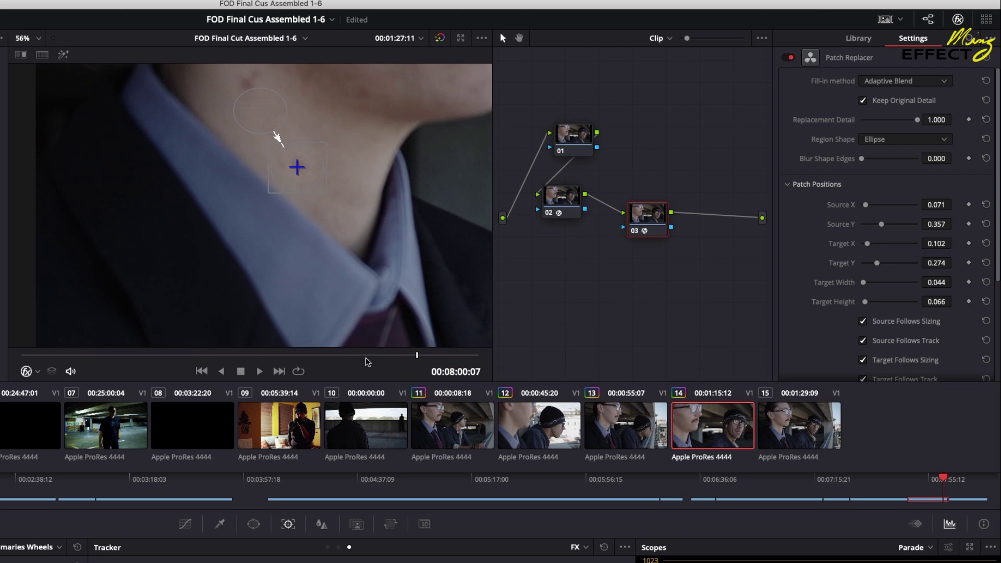
left_click(293, 355)
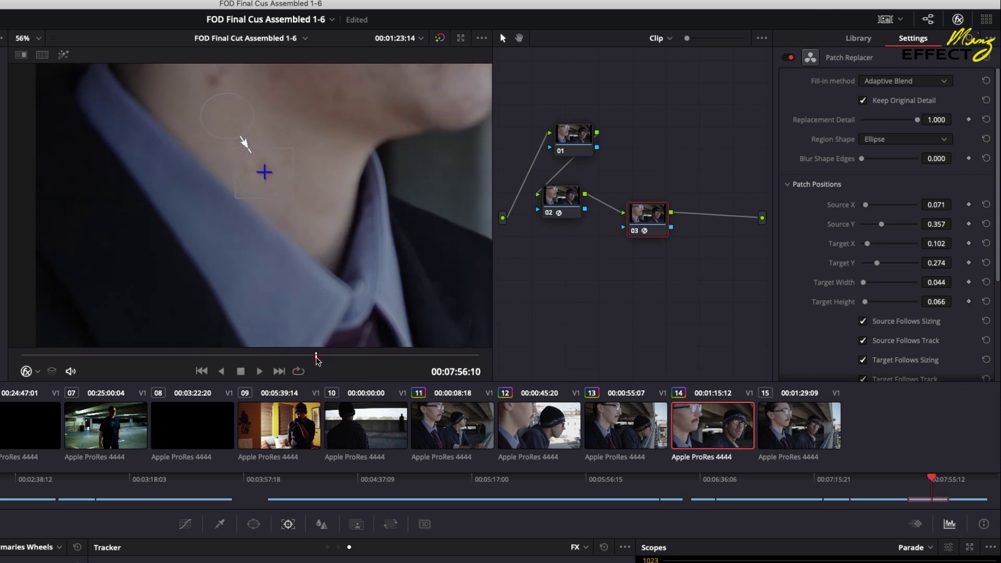
left_click(316, 355)
left_click(348, 355)
left_click(283, 356)
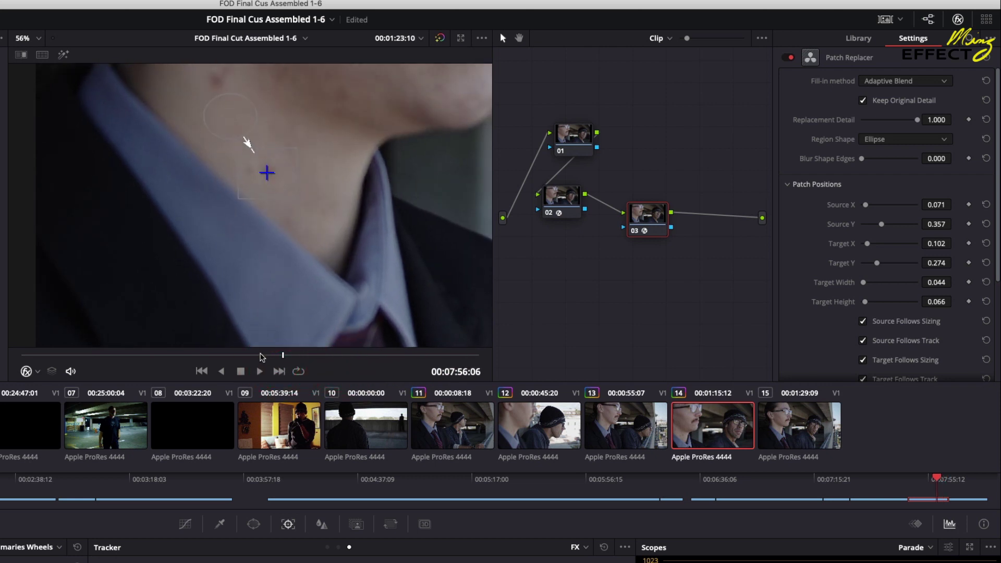
left_click(261, 355)
left_click(203, 355)
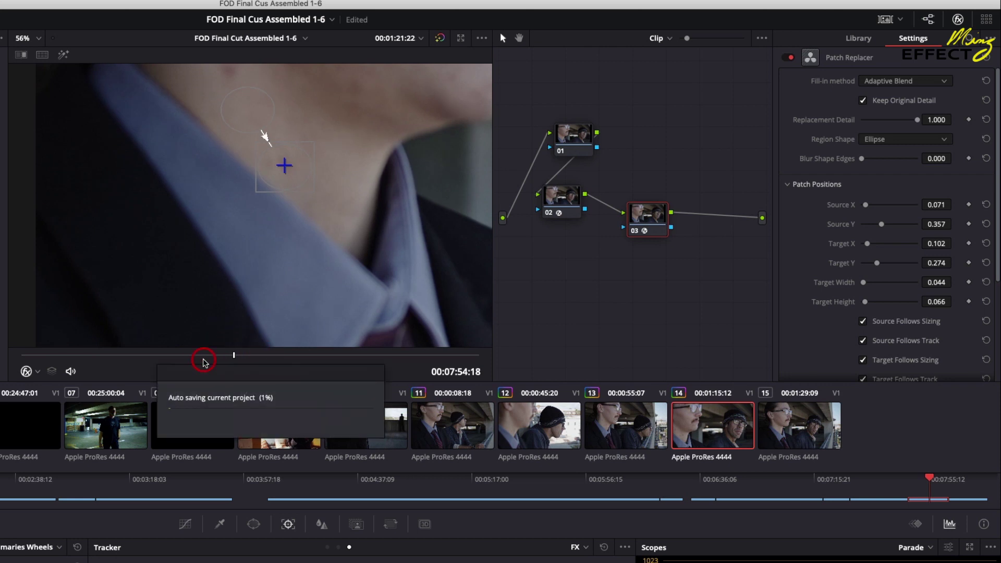
left_click(189, 355)
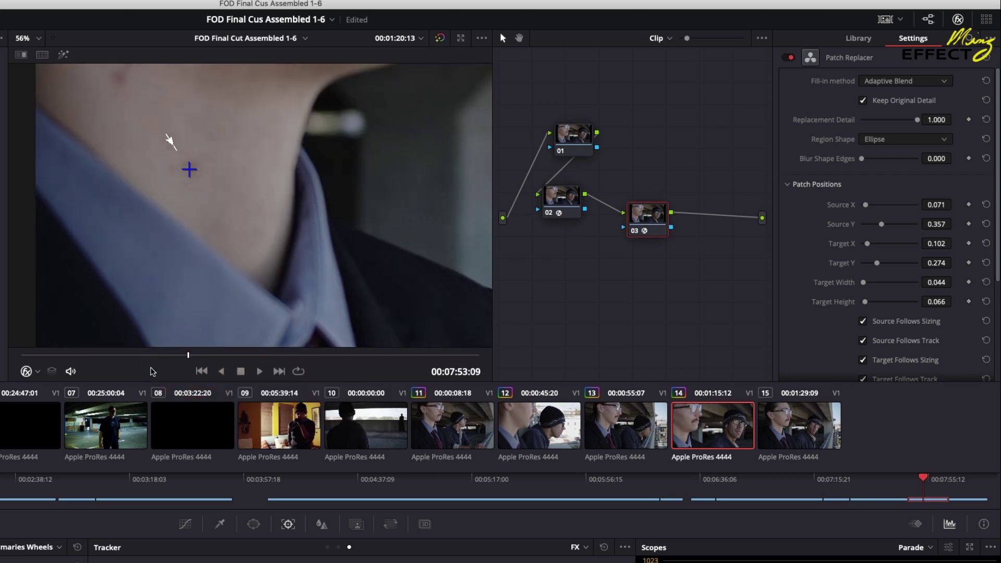
At the clip's first frame, set Blur Shape Edges to 0.082 and turn off Keep Original Detail
left_click(72, 355)
left_click(22, 355)
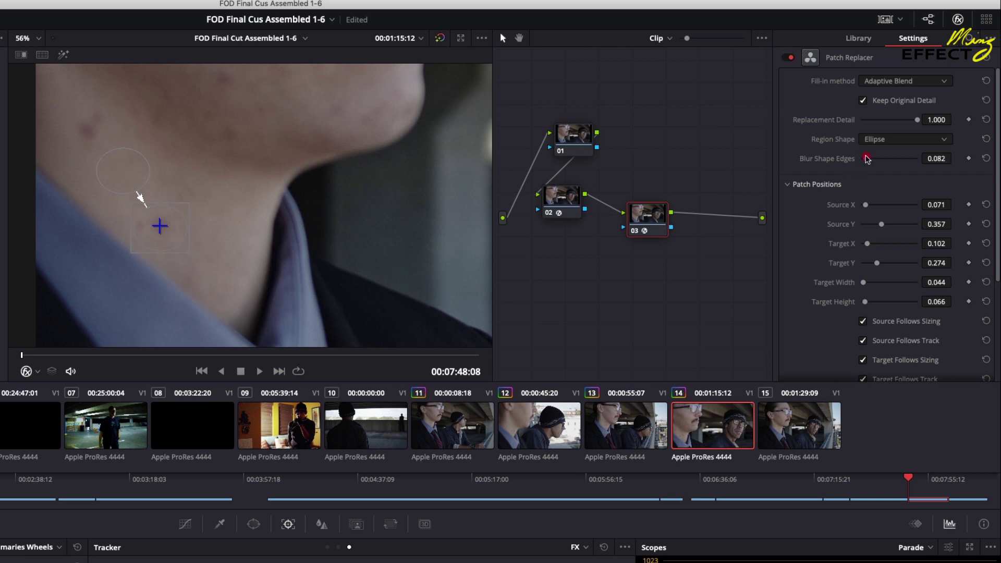
left_click(864, 100)
Review the neck repair across the clip, first with the patch overlay hidden and again with node 03 selected
left_click(570, 139)
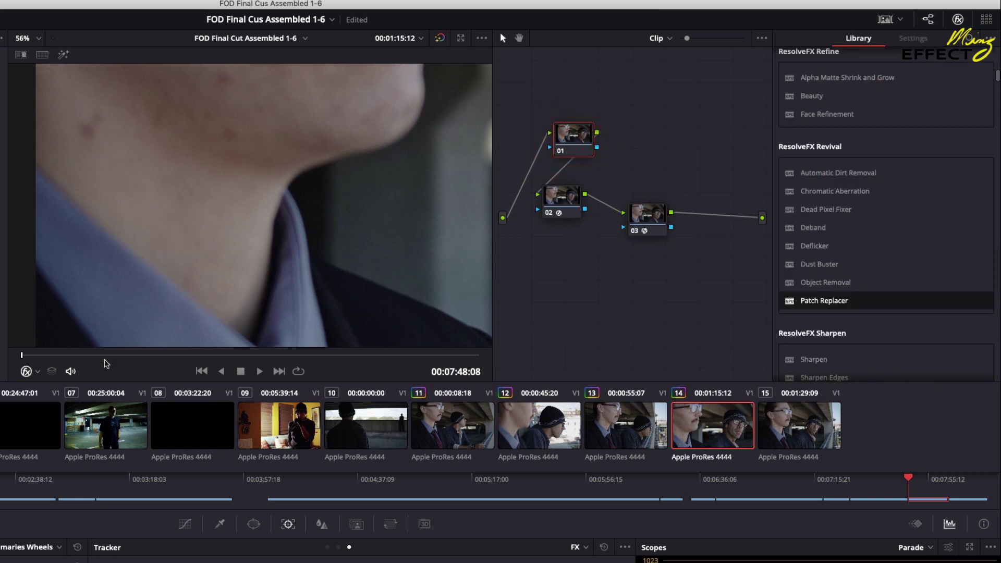
left_click_drag(109, 359, 220, 360)
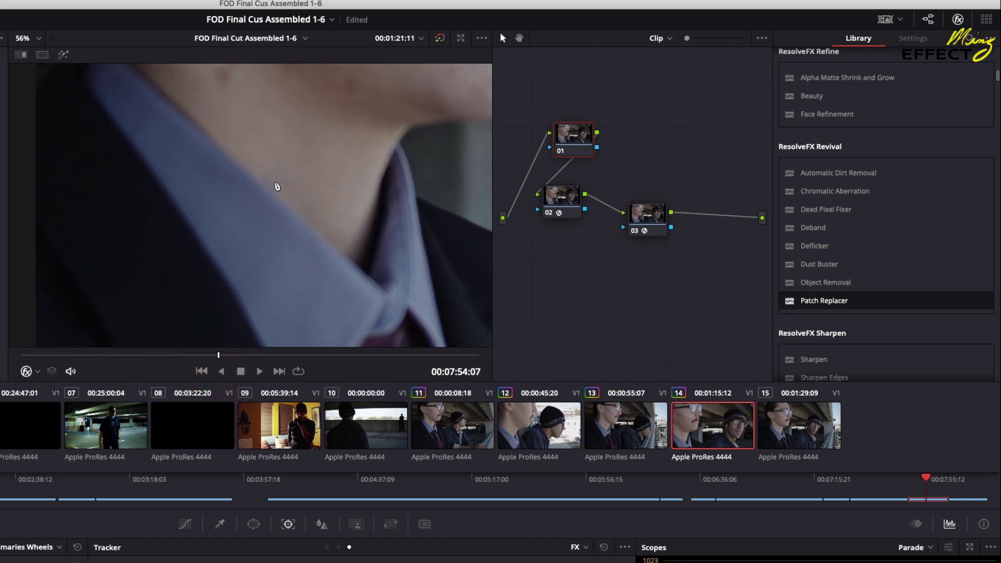
left_click_drag(219, 359, 22, 360)
left_click(648, 213)
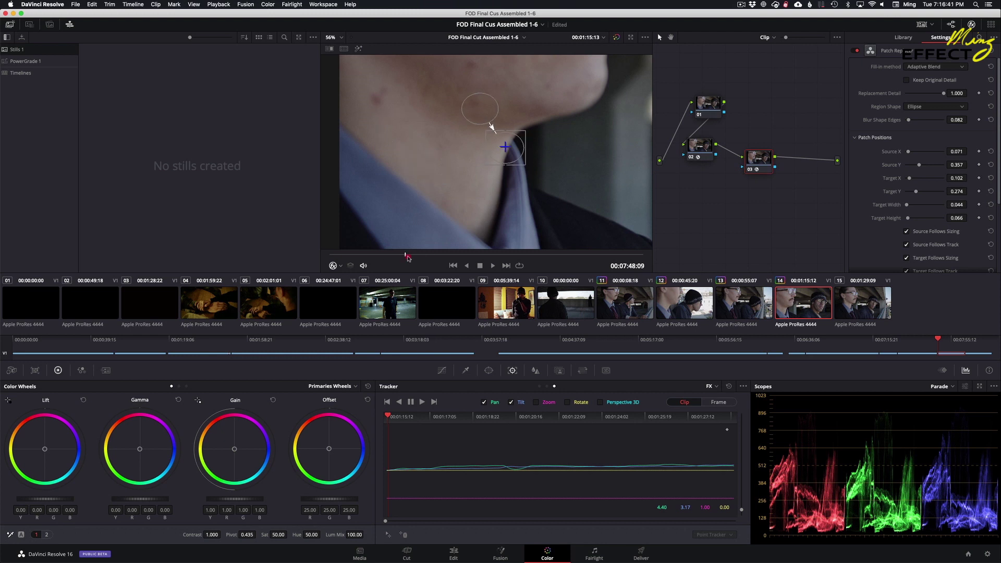
left_click_drag(400, 255, 409, 255)
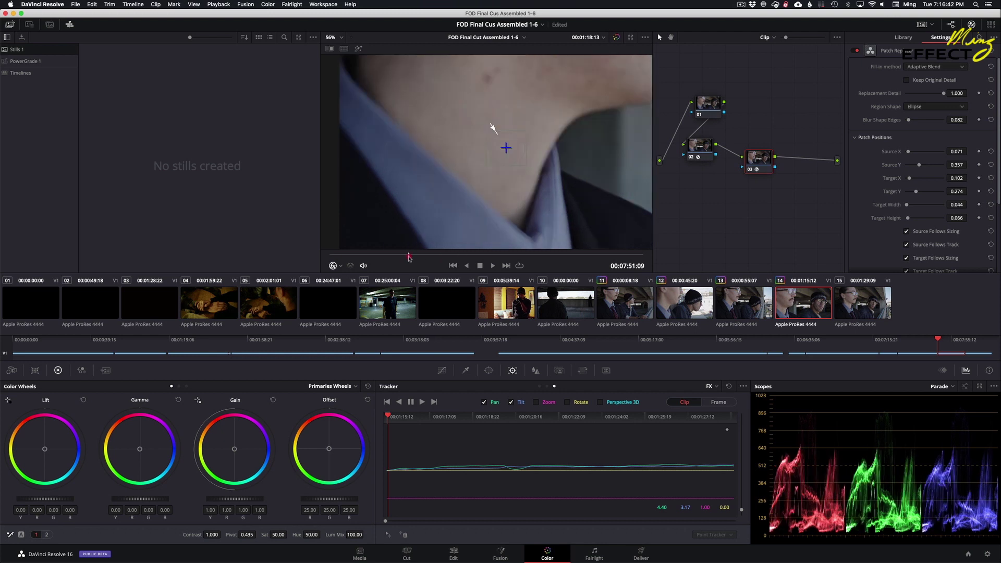
left_click(446, 255)
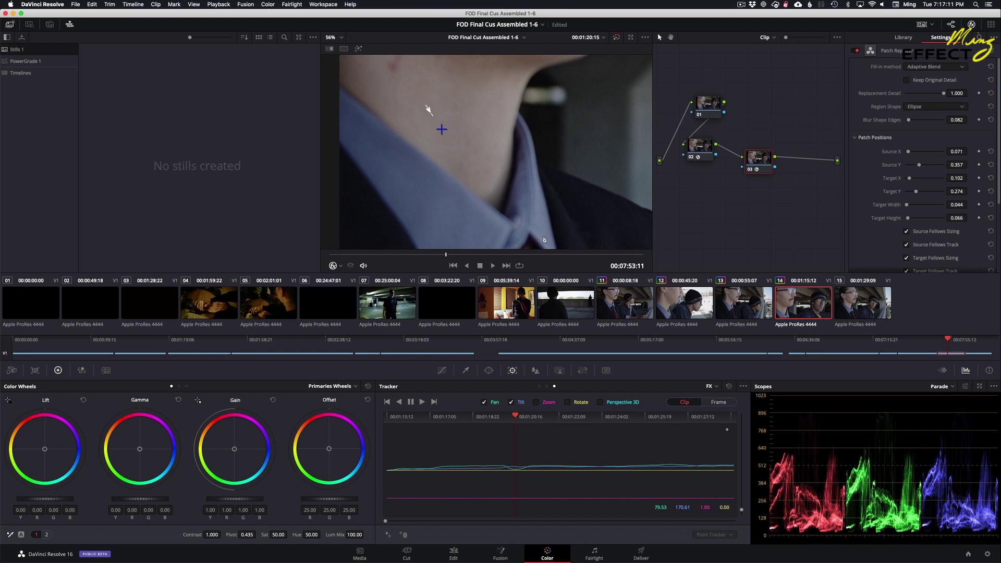
left_click_drag(446, 256, 422, 256)
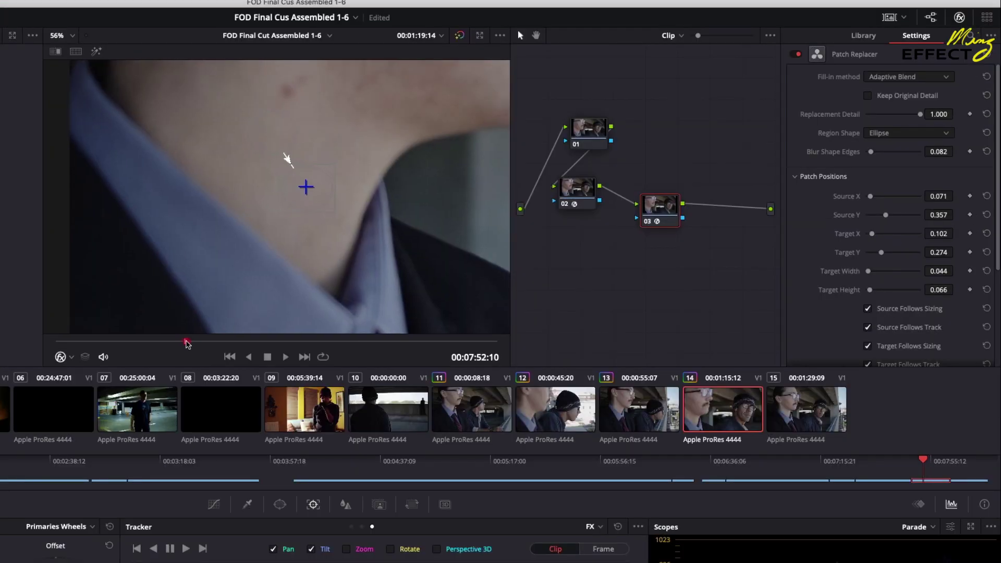
Near 00:07:54:06, resize the target patch to about 0.042 by 0.069 at X 0.101, Y 0.278, and compare Keep Original Detail on and off
left_click_drag(187, 345, 249, 345)
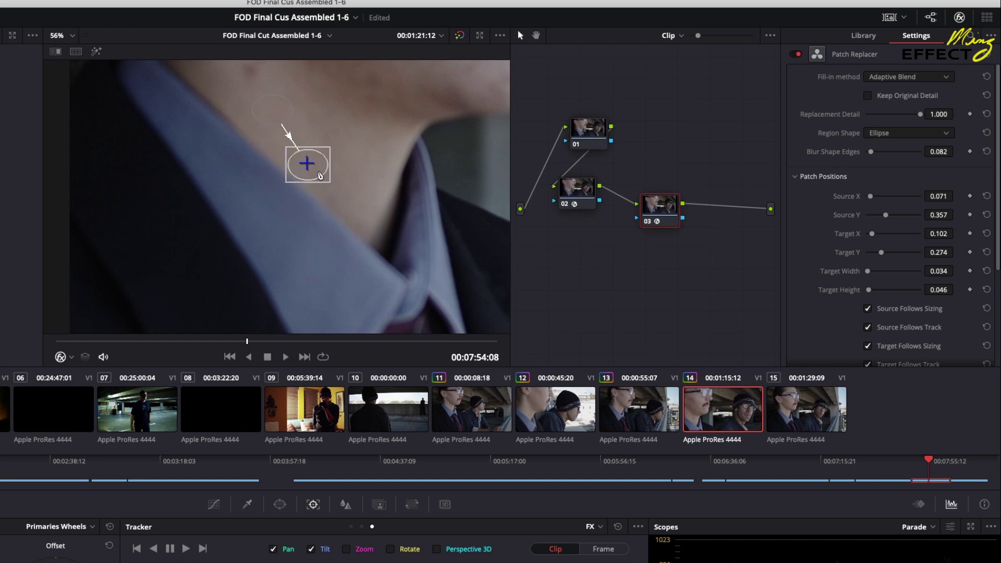
left_click_drag(320, 173, 323, 173)
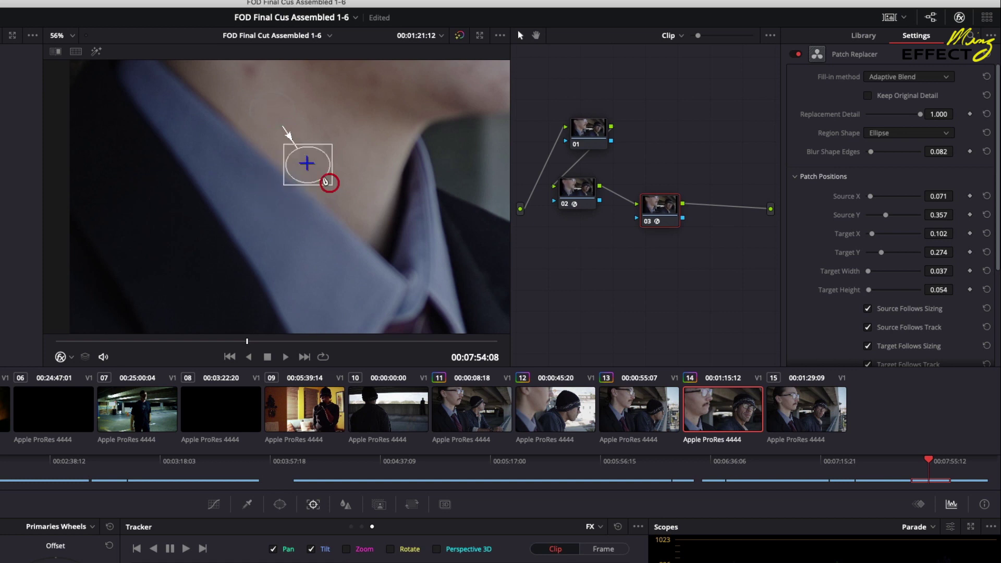
left_click_drag(319, 174, 333, 193)
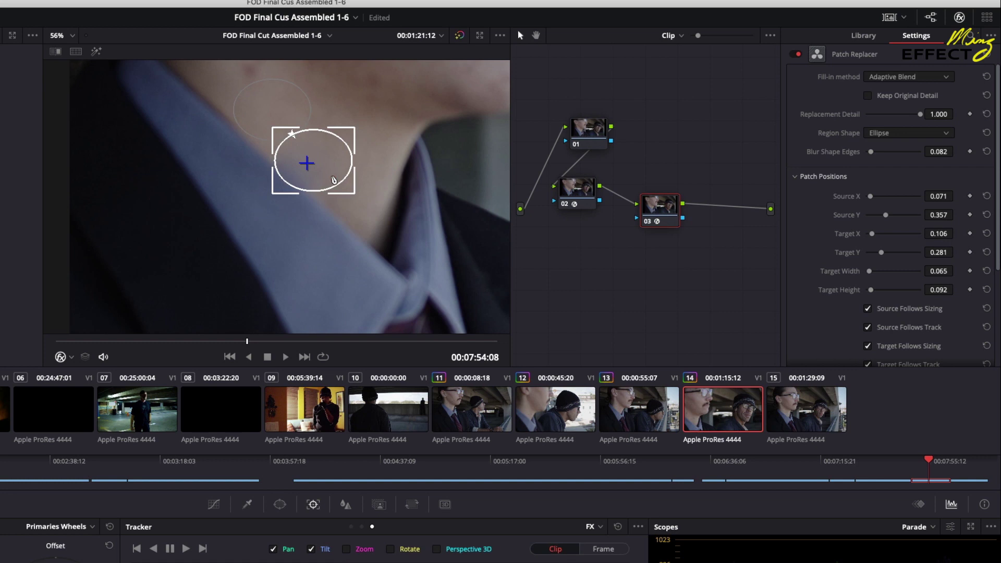
left_click_drag(341, 184, 338, 180)
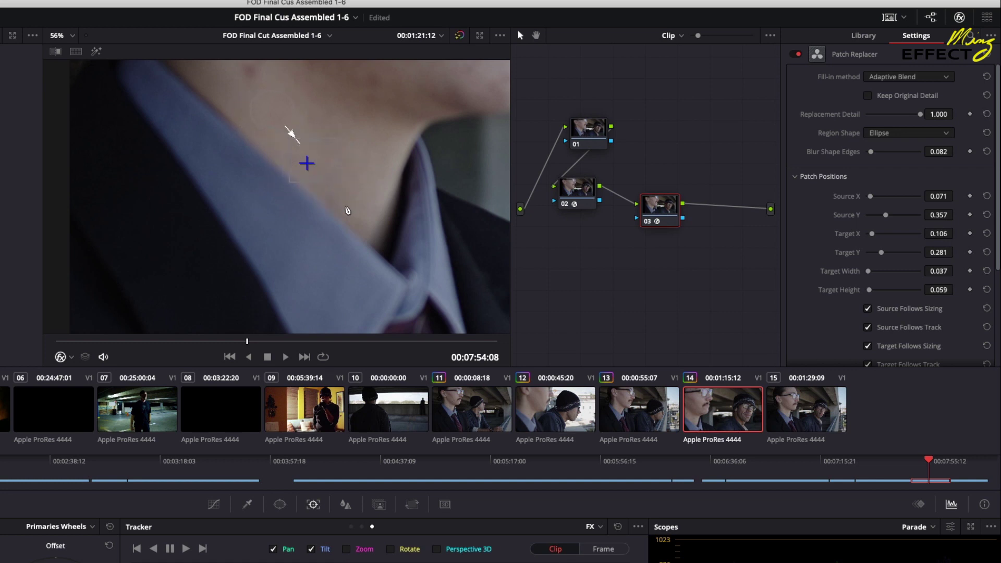
mouse_move(247, 342)
left_mouse_down()
mouse_move(230, 345)
mouse_move(244, 342)
left_mouse_up()
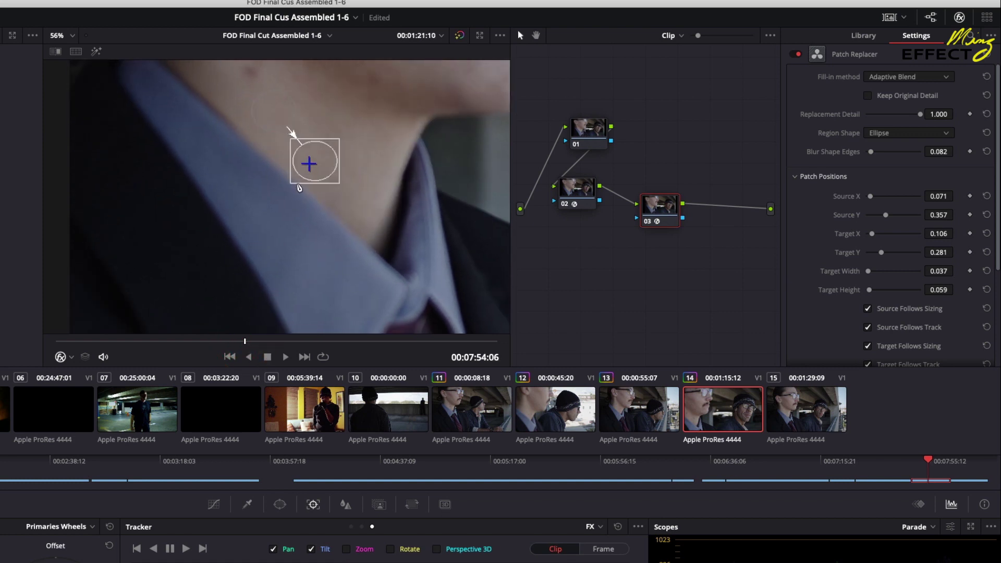
mouse_move(293, 187)
left_mouse_down()
mouse_move(326, 172)
mouse_move(283, 189)
left_mouse_up()
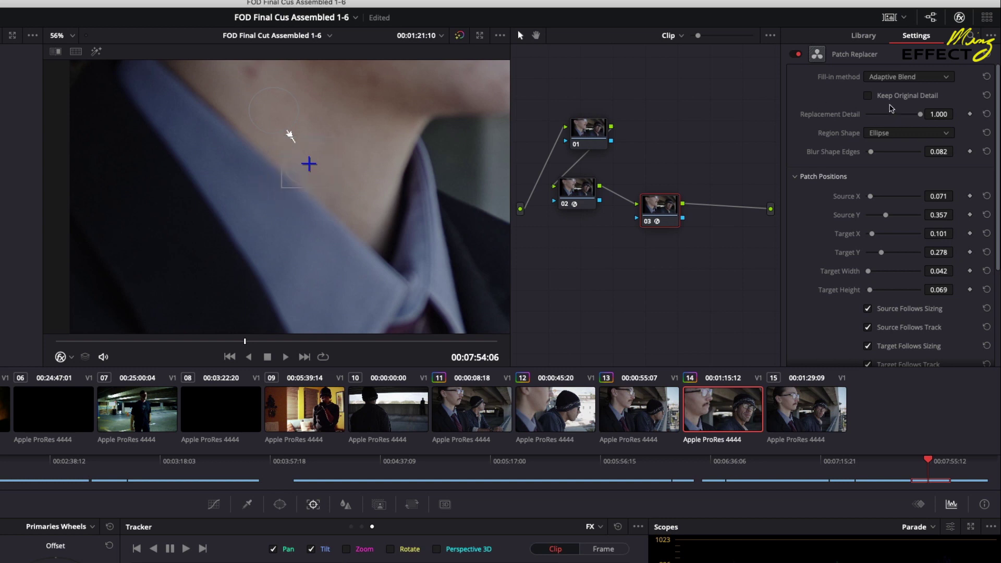
left_click(868, 96)
left_click(869, 95)
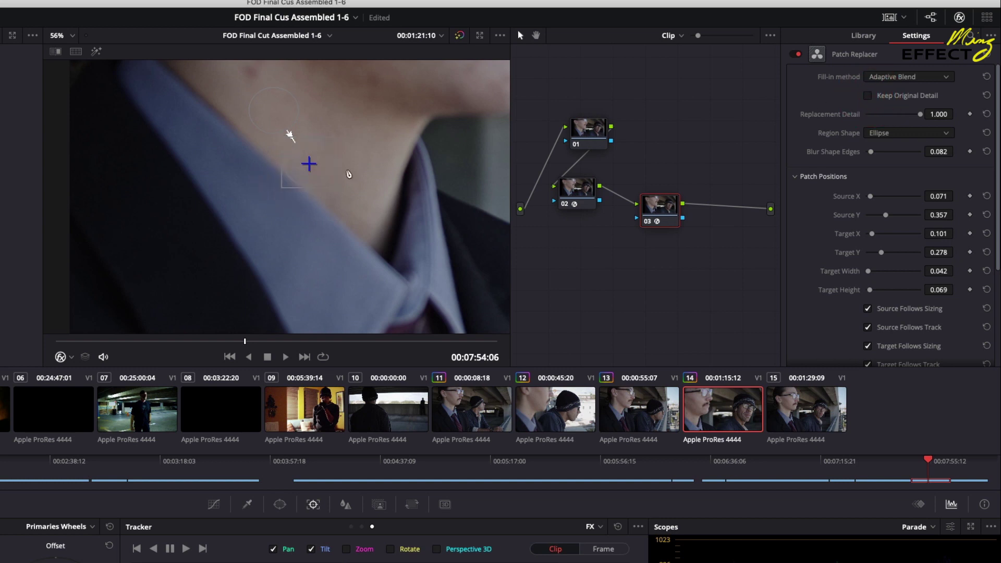
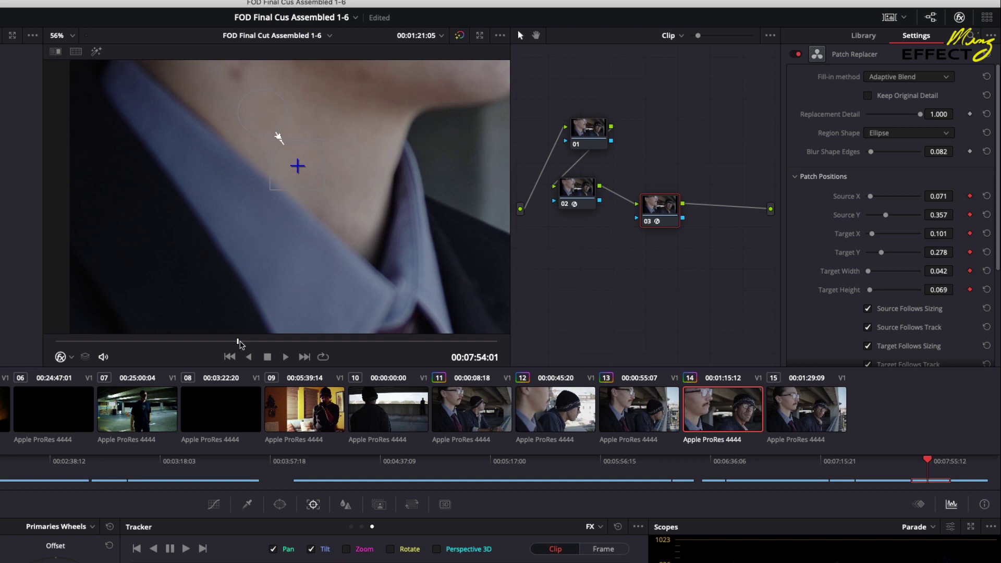
Add keyframes for the patch's source position, target position and target size at 00:07:55:13
left_click_drag(239, 343, 286, 352)
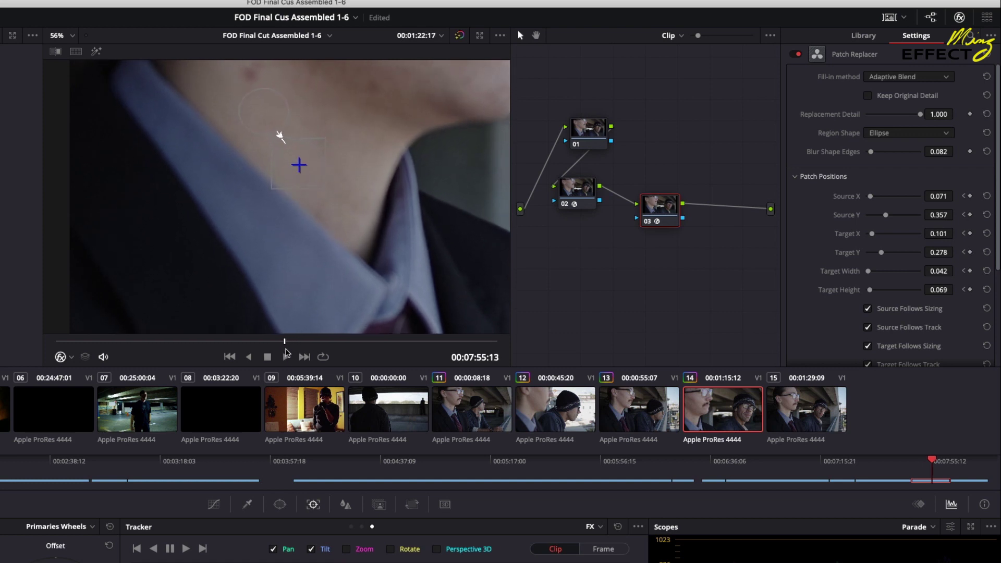
left_click(970, 215)
left_click(970, 234)
left_click(970, 290)
At 00:07:54:12, between the two keyframes, reduce the target patch's width and adjust its height near the collar, and check the following frames
left_click(964, 196)
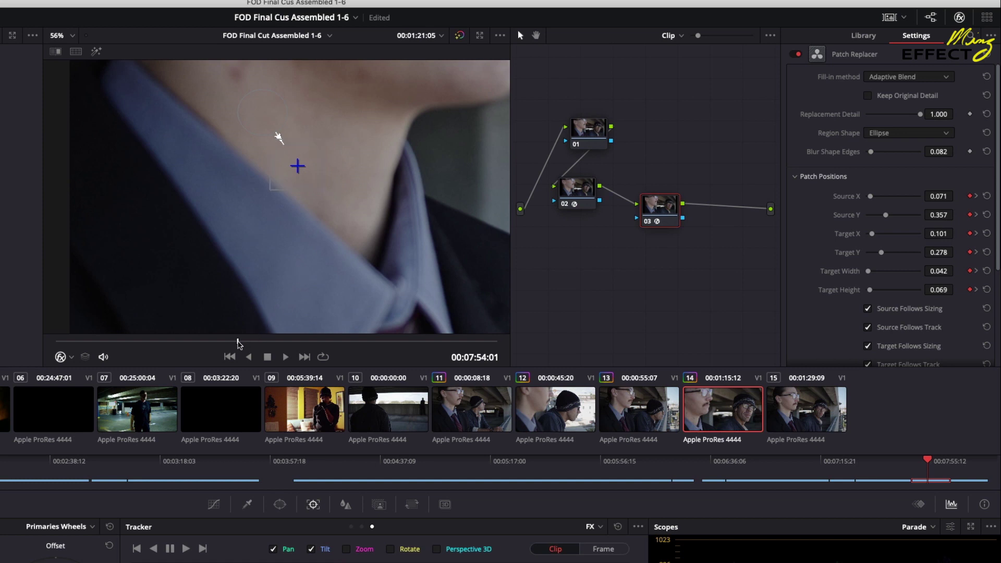
left_click_drag(238, 343, 253, 344)
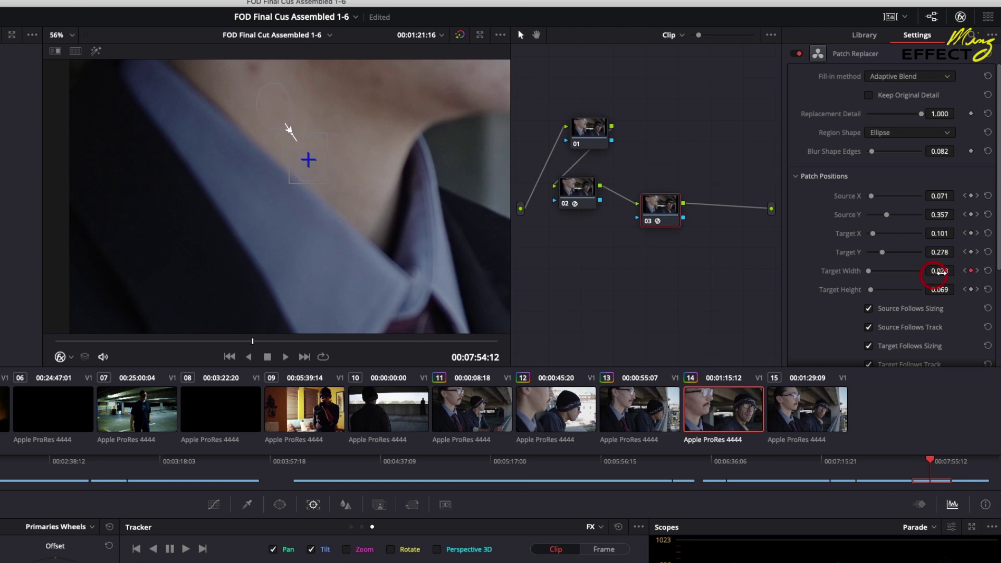
left_click_drag(939, 272, 938, 271)
left_click(938, 288)
left_click(254, 342)
left_click_drag(254, 342, 285, 345)
left_click(589, 130)
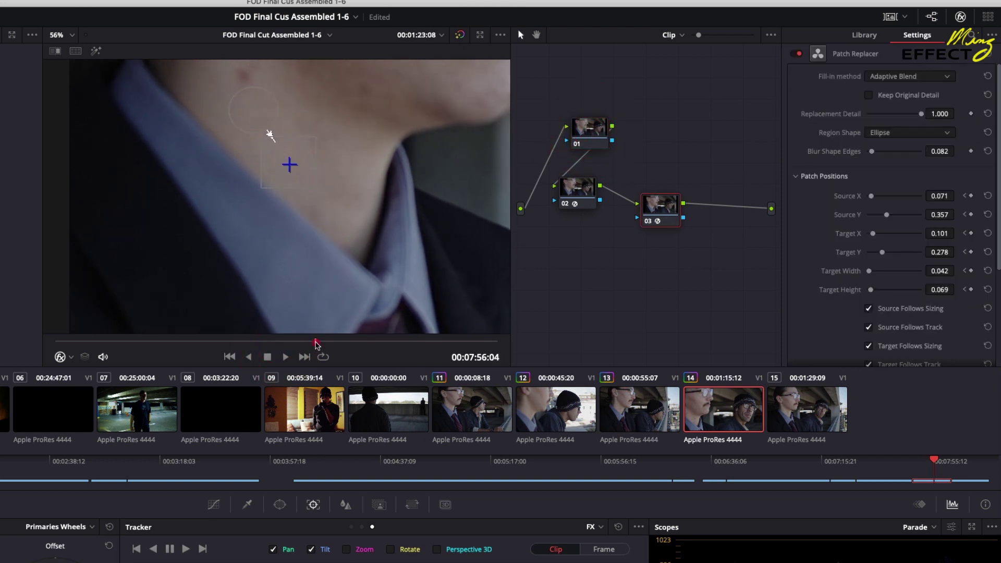
Try reshaping the target patch at 00:07:57:20 to about 0.046 by 0.067, centred near X 0.110, Y 0.276
left_click_drag(319, 346, 359, 347)
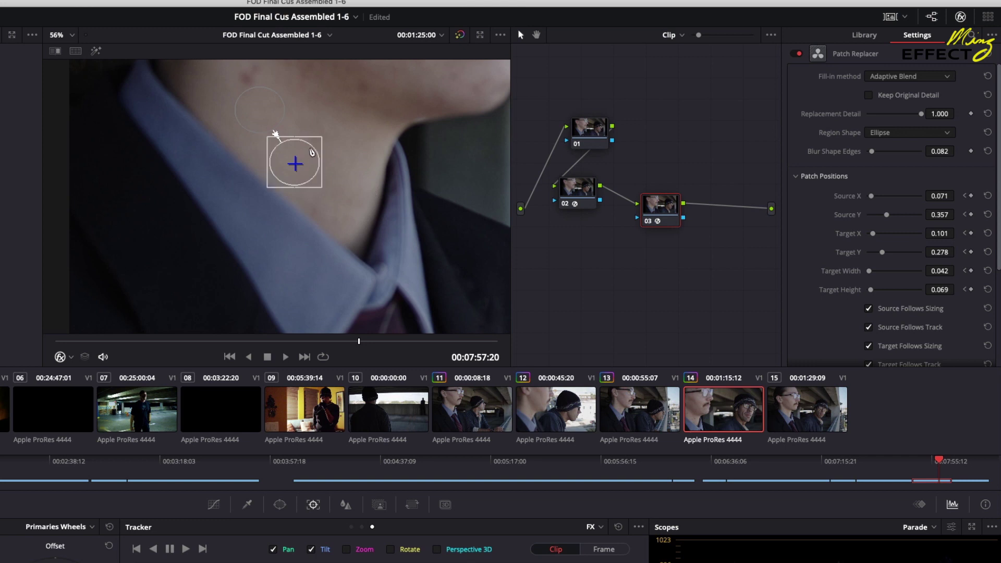
left_click_drag(321, 137, 323, 162)
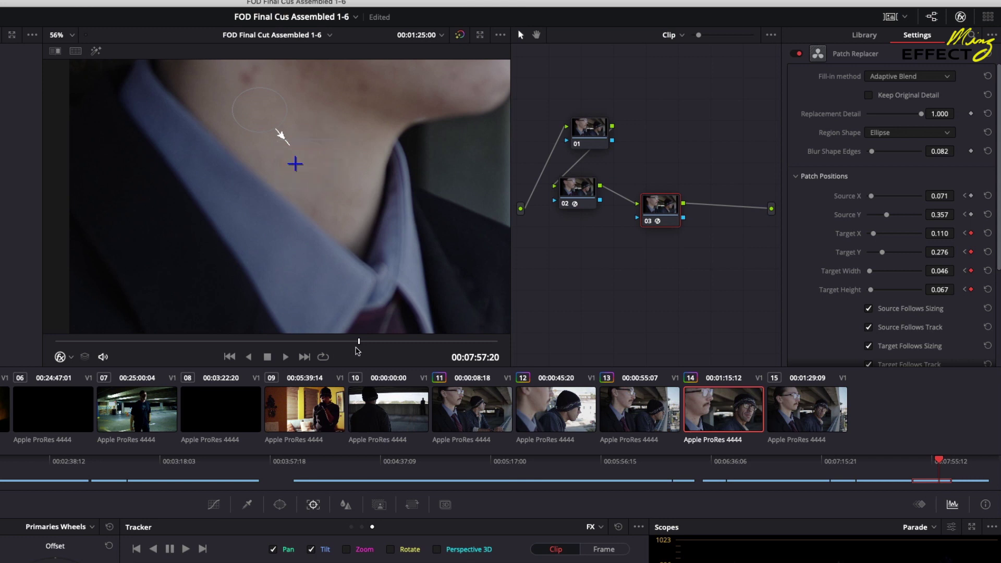
mouse_move(359, 342)
left_mouse_down()
mouse_move(373, 342)
mouse_move(365, 343)
left_mouse_up()
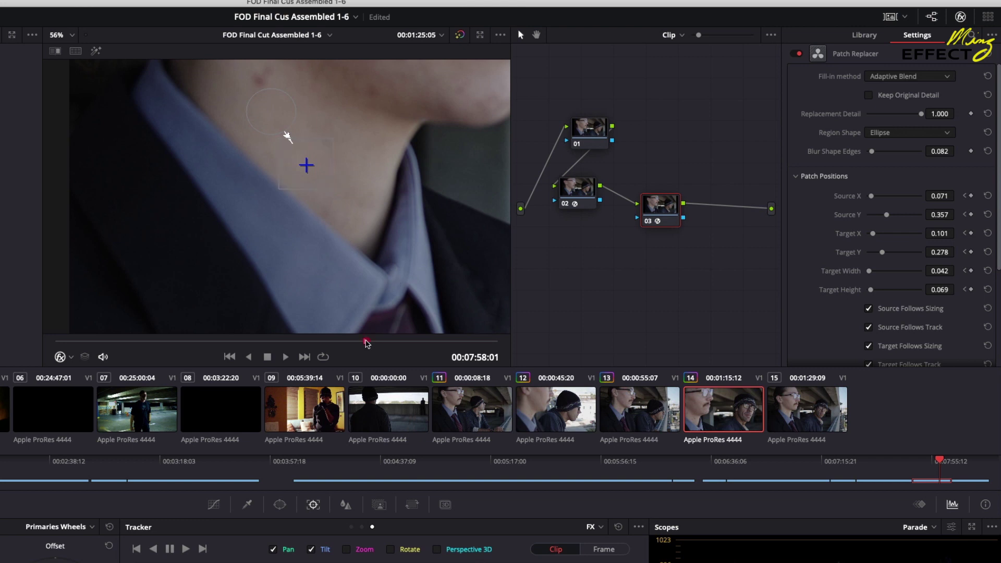
Add keyframes for all source and target position and size values at 00:08:00:09
left_click_drag(367, 343, 439, 353)
left_click(971, 196)
left_click(972, 215)
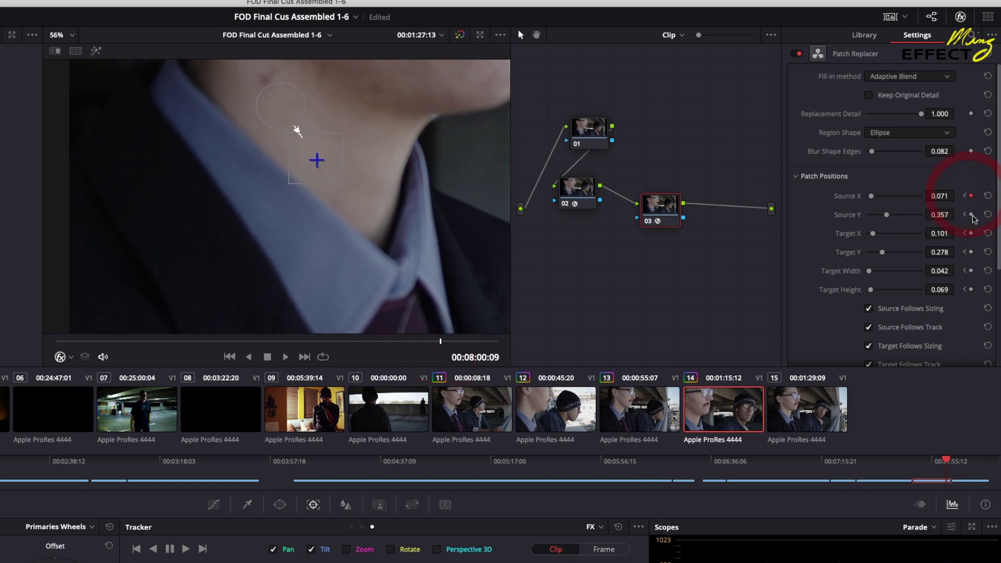
left_click(971, 233)
left_click(970, 252)
left_click(971, 271)
left_click(971, 289)
Add another set of keyframes for the patch's source and target values at 00:08:01:20
left_click_drag(441, 343, 487, 347)
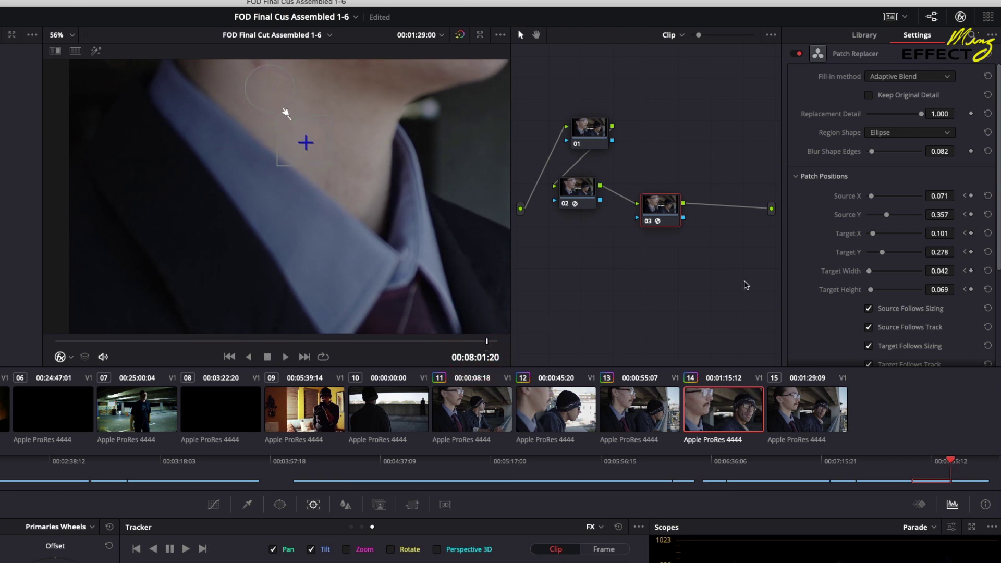
left_click(971, 196)
left_click(971, 214)
left_click(971, 233)
left_click(971, 251)
left_click(971, 270)
At 00:08:00:21, shrink the target patch to about 0.032 by 0.052, adjust Target X to about 0.104, and view the frame without the overlay
left_click_drag(446, 341, 456, 339)
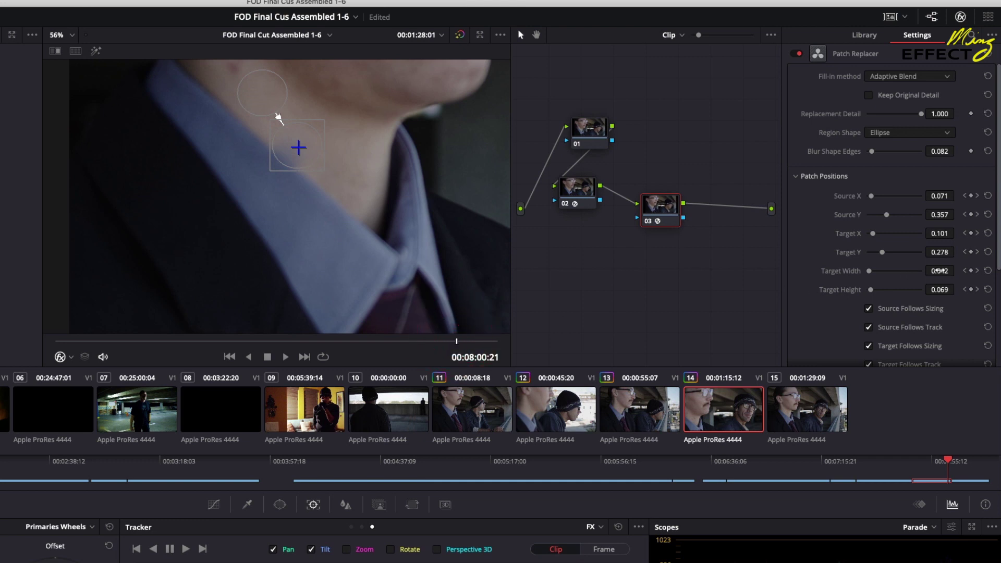
left_click_drag(939, 270, 929, 290)
left_click_drag(938, 233, 939, 233)
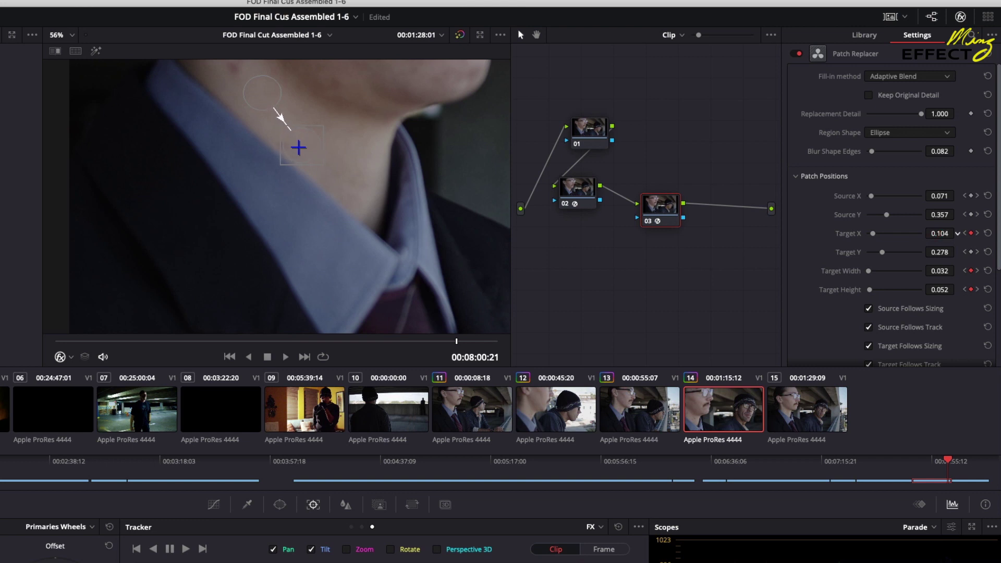
left_click_drag(940, 233, 937, 234)
left_click(598, 137)
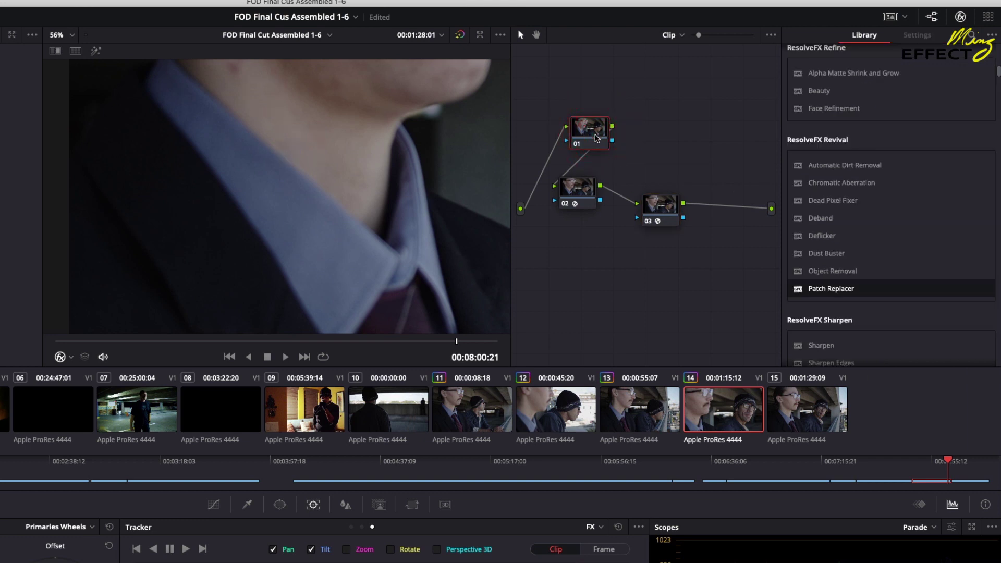
At 00:08:00:21, fine-tune the target patch to about X 0.102, Y 0.282 and width 0.035, and view the frame without the overlay
left_click(659, 202)
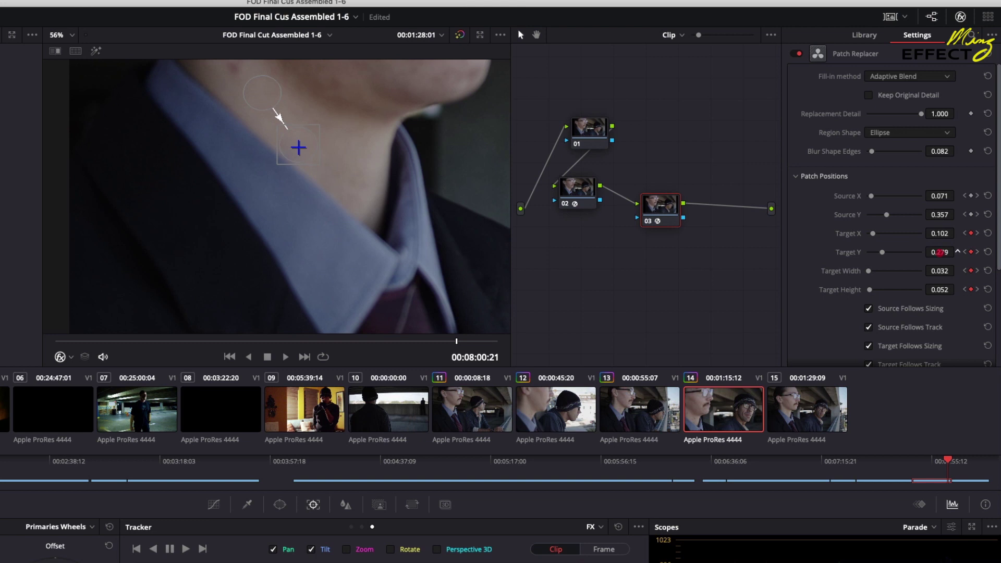
left_click(938, 252)
left_click(584, 126)
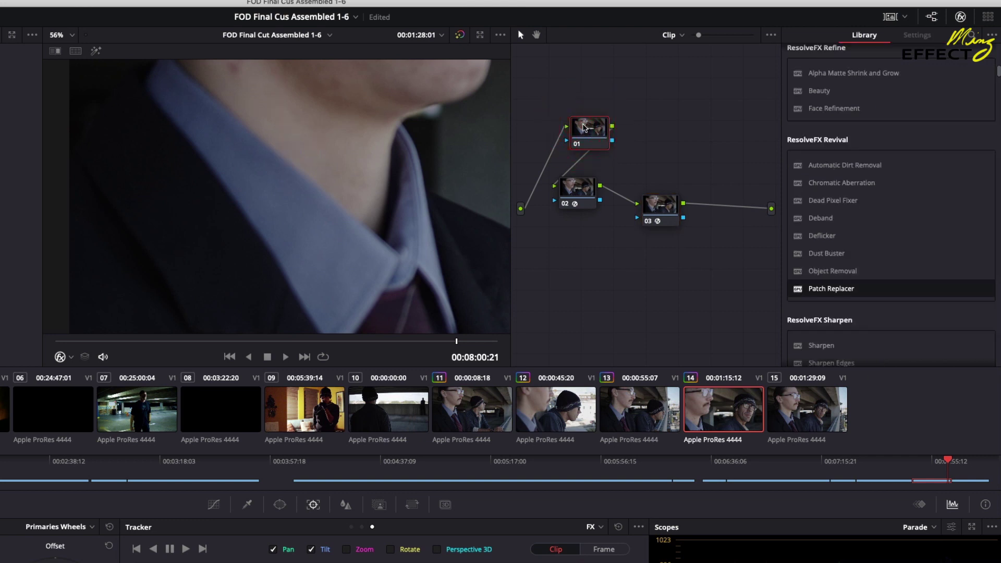
left_click(660, 214)
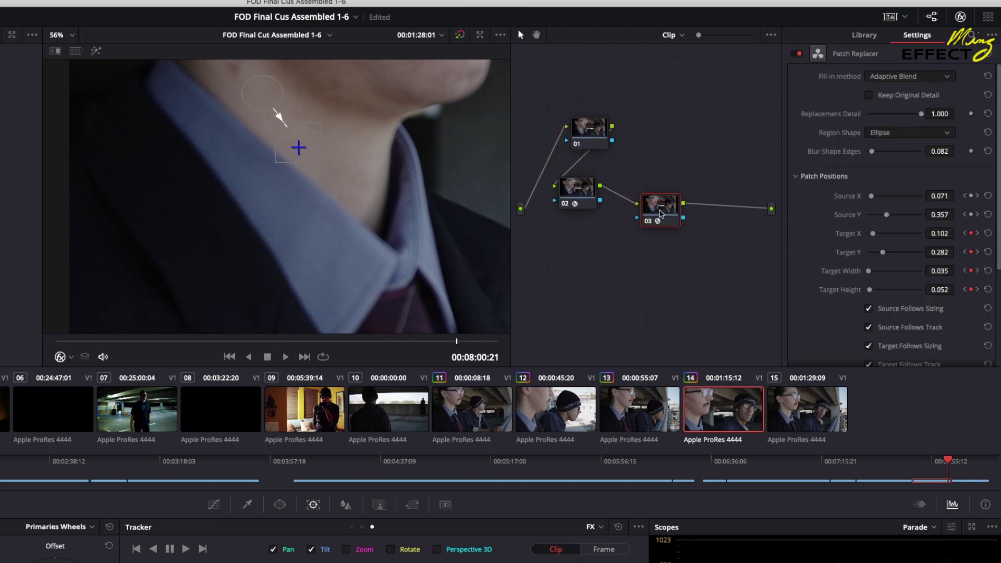
left_click(576, 131)
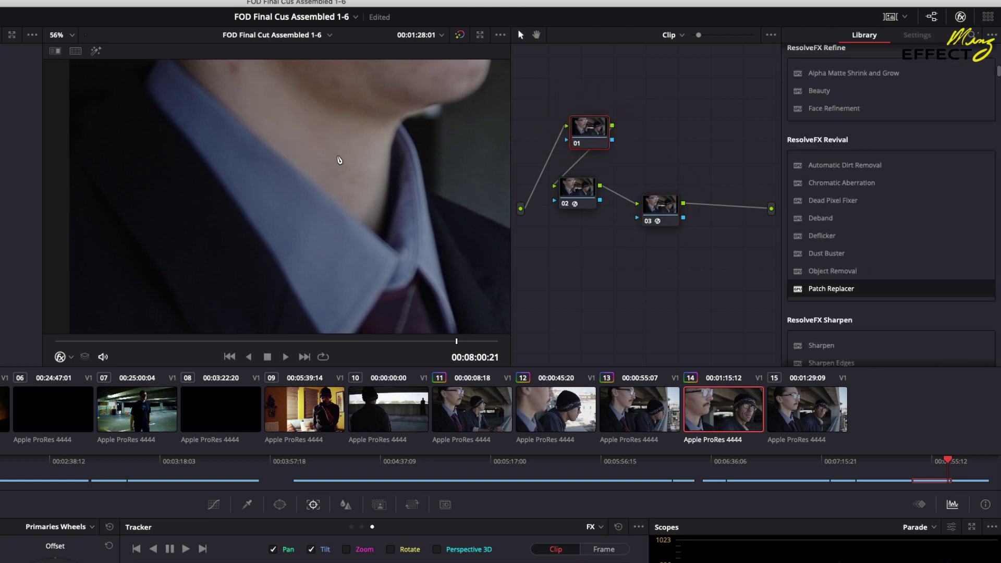
Increase the Patch Replacer's Blur Shape Edges to about 0.132 and view the neck without the overlay
left_click(661, 204)
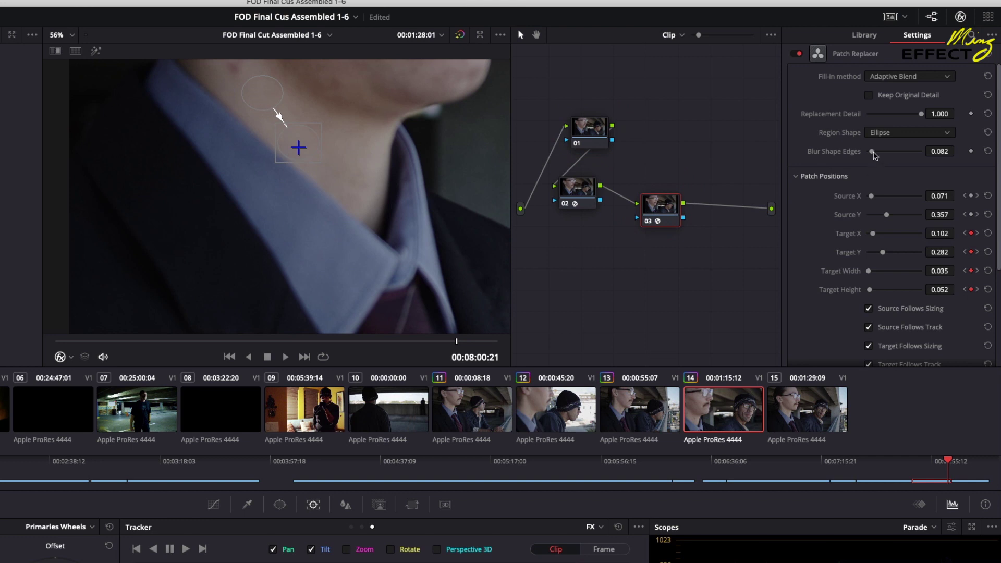
left_click_drag(874, 155, 875, 153)
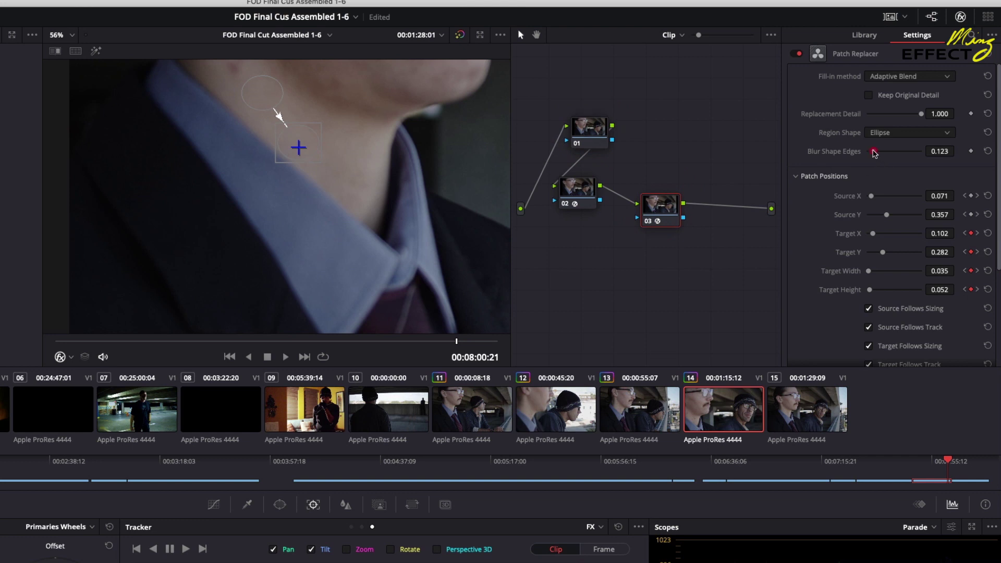
left_click(587, 133)
Move the source patch slightly down the neck to about X 0.069, Y 0.344, and view the frame without the overlay
left_click(662, 207)
left_click_drag(252, 103, 251, 110)
left_click(588, 134)
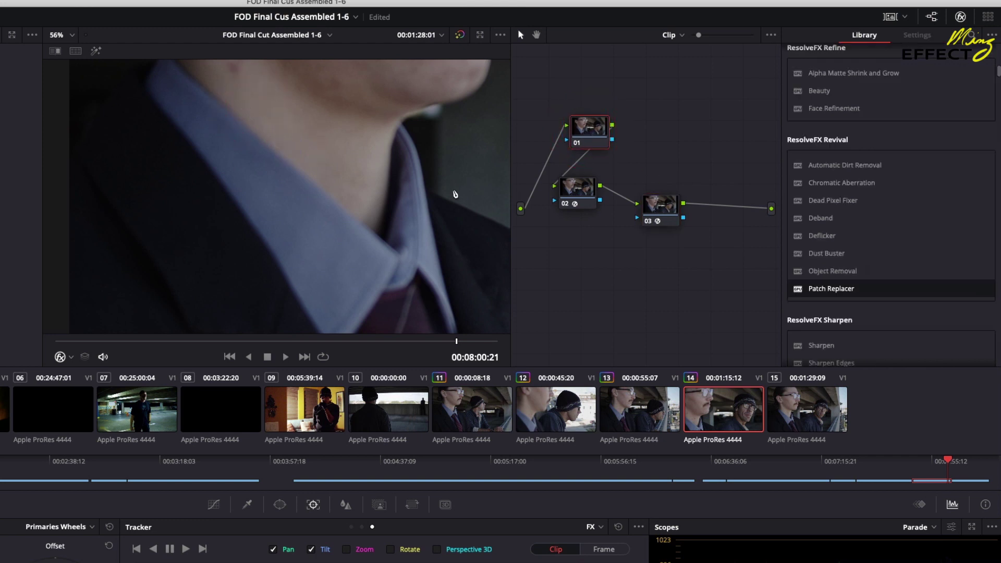
Examine the patch blend near the collar at 00:08:00:19 and 00:08:00:17 without the overlay
left_click(672, 209)
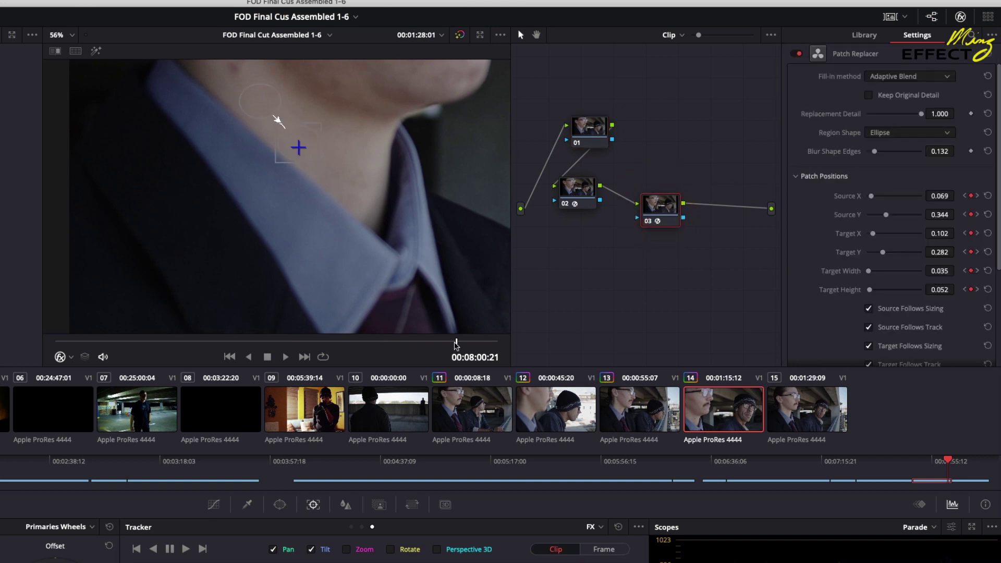
left_click_drag(456, 343, 454, 343)
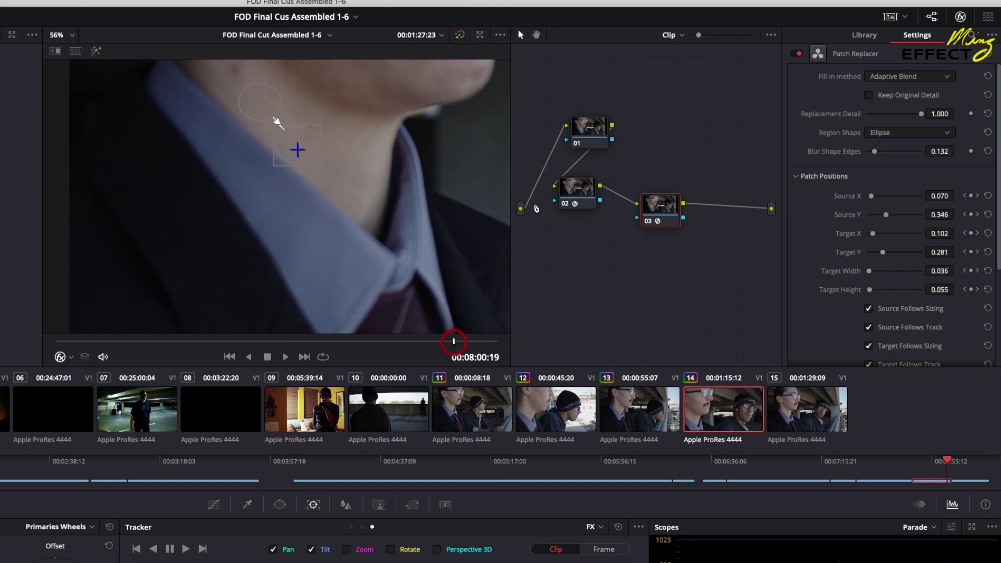
left_click(591, 136)
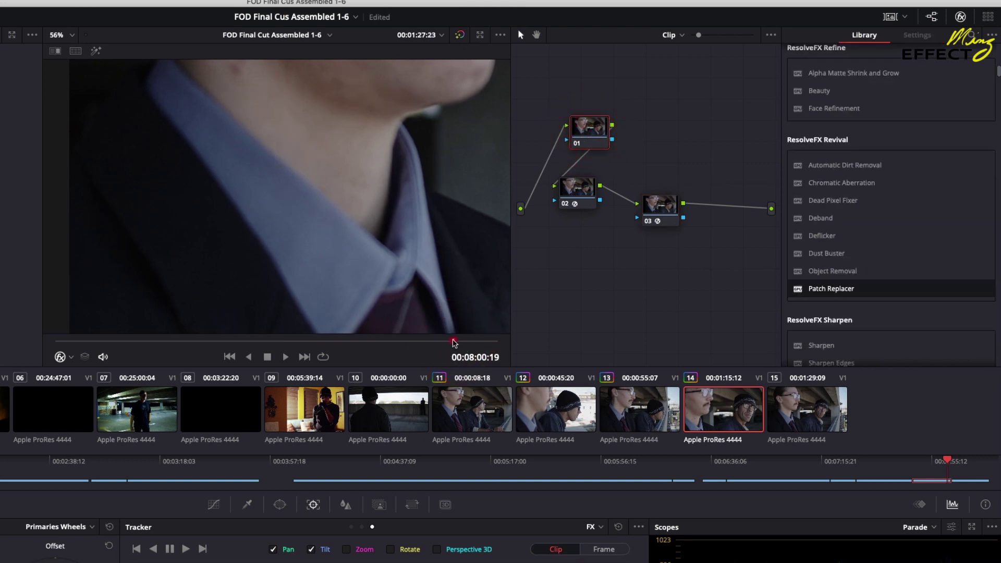
left_click_drag(454, 342, 451, 342)
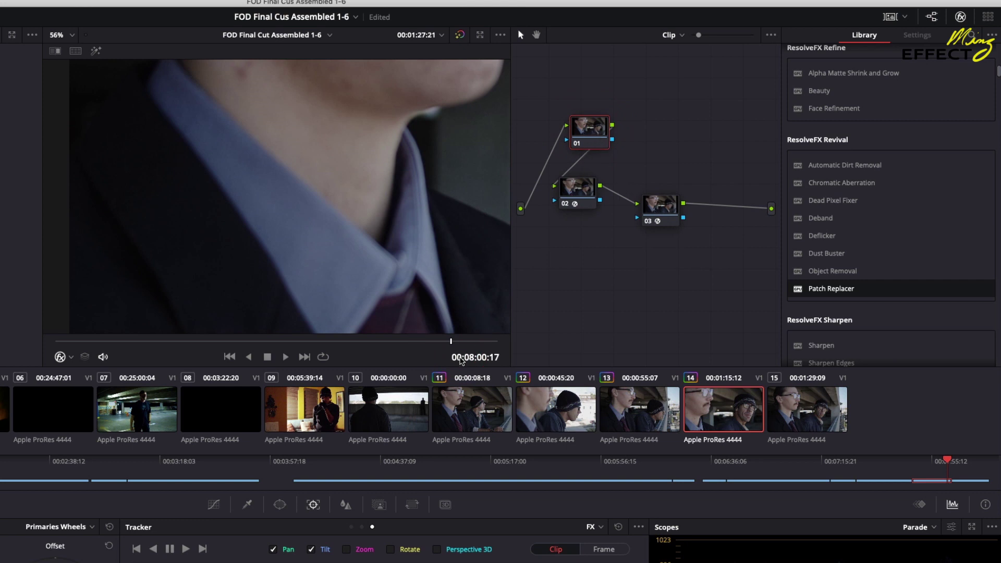
At 00:08:01:05, move the target patch to about X 0.105, Y 0.283 and shrink it to about 0.035 by 0.052
mouse_move(453, 342)
left_mouse_down()
mouse_move(441, 344)
mouse_move(467, 346)
left_mouse_up()
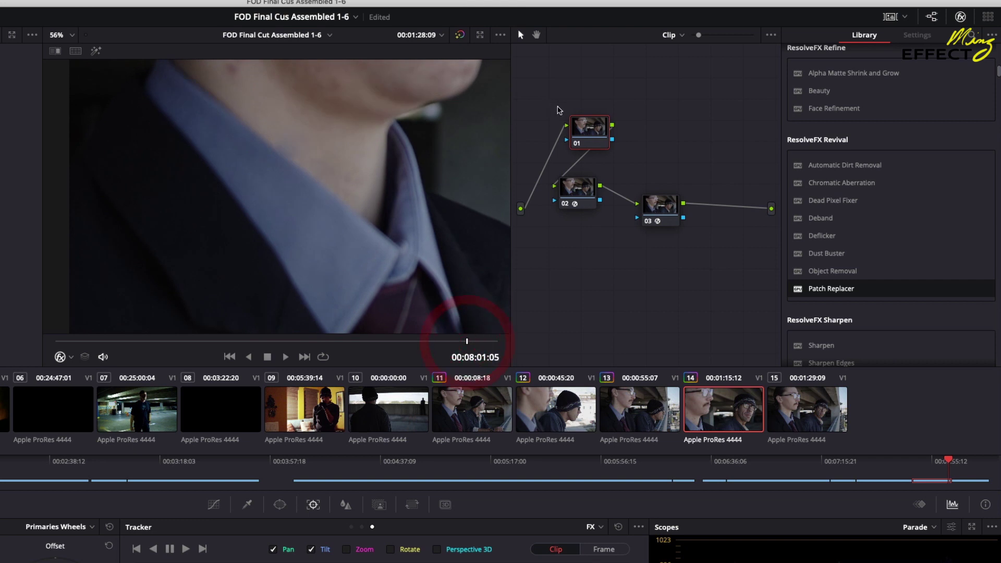
left_click(660, 206)
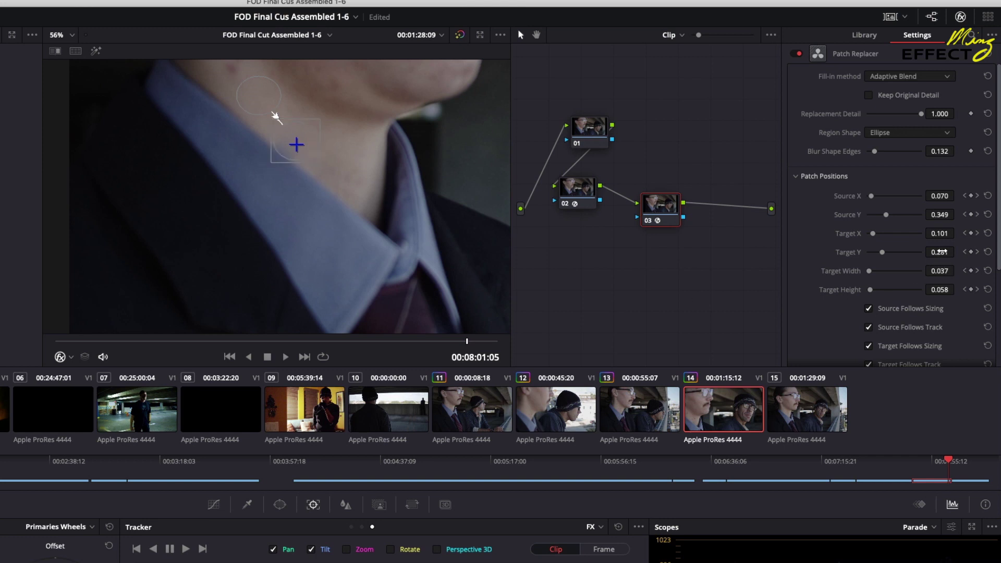
left_click_drag(299, 134, 304, 131)
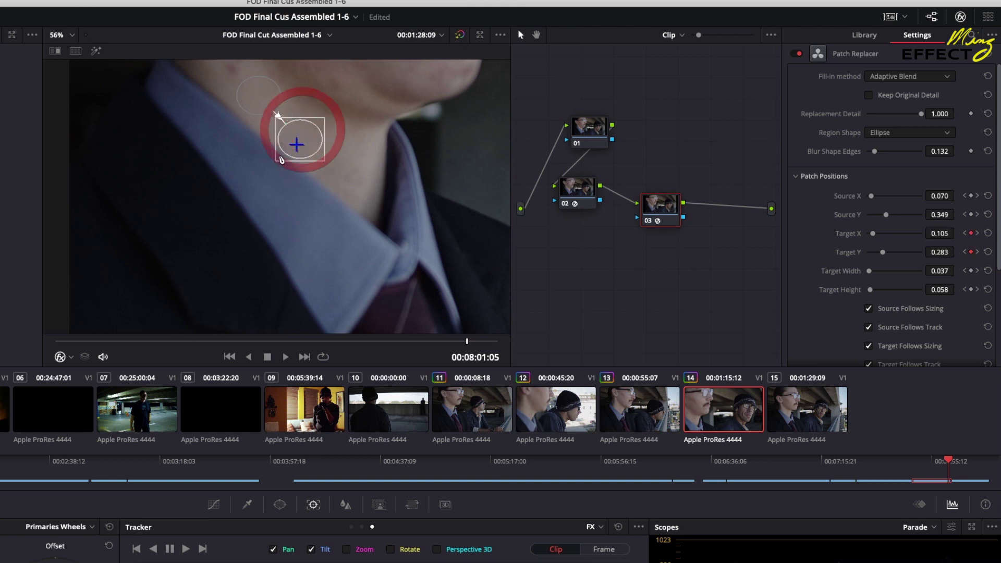
left_click_drag(278, 162, 280, 157)
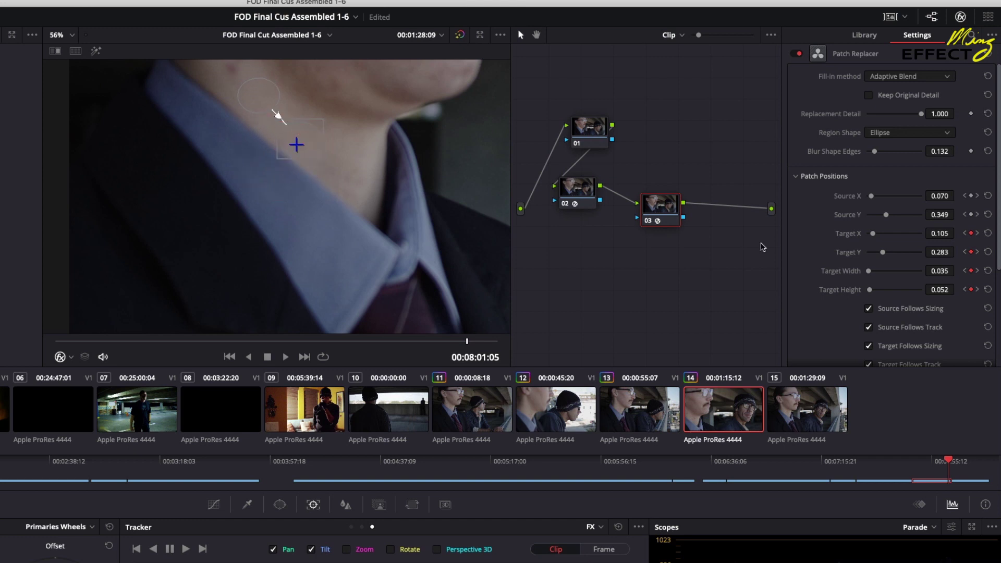
left_click(971, 234)
left_click(591, 134)
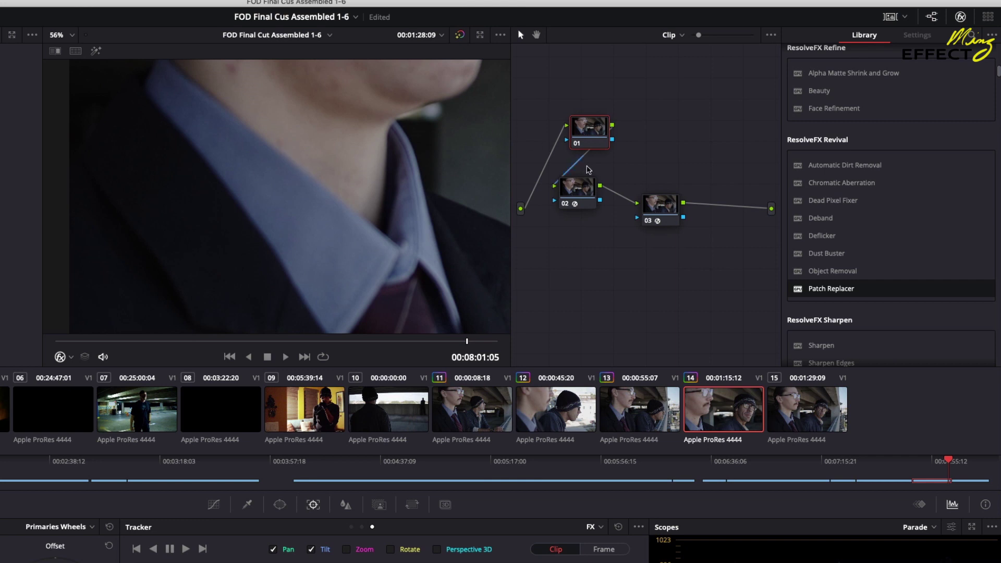
Reshape the target patch at 00:08:01:05 to about 0.043 by 0.043 and view the frame without the overlay
left_click(664, 210)
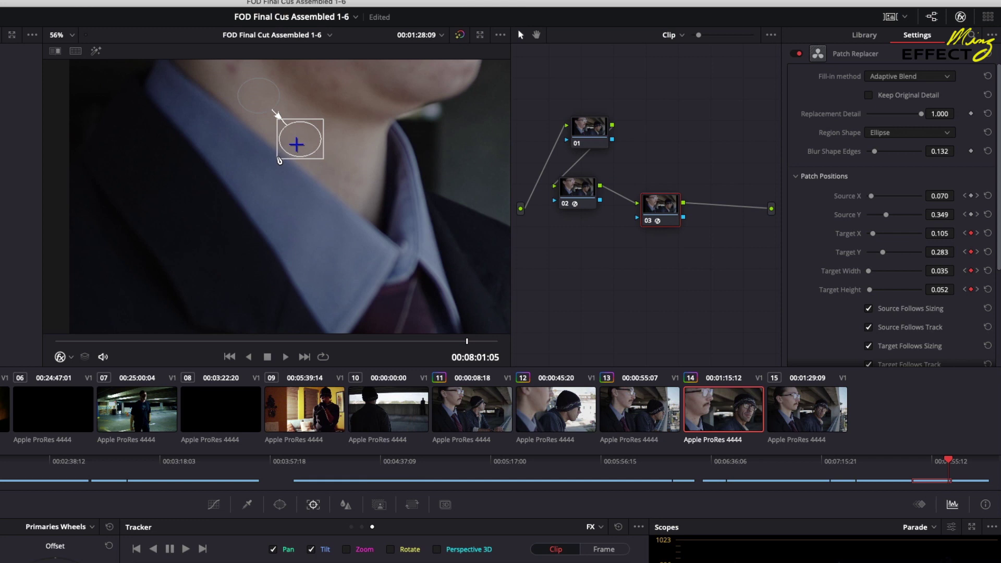
left_click_drag(279, 160, 276, 156)
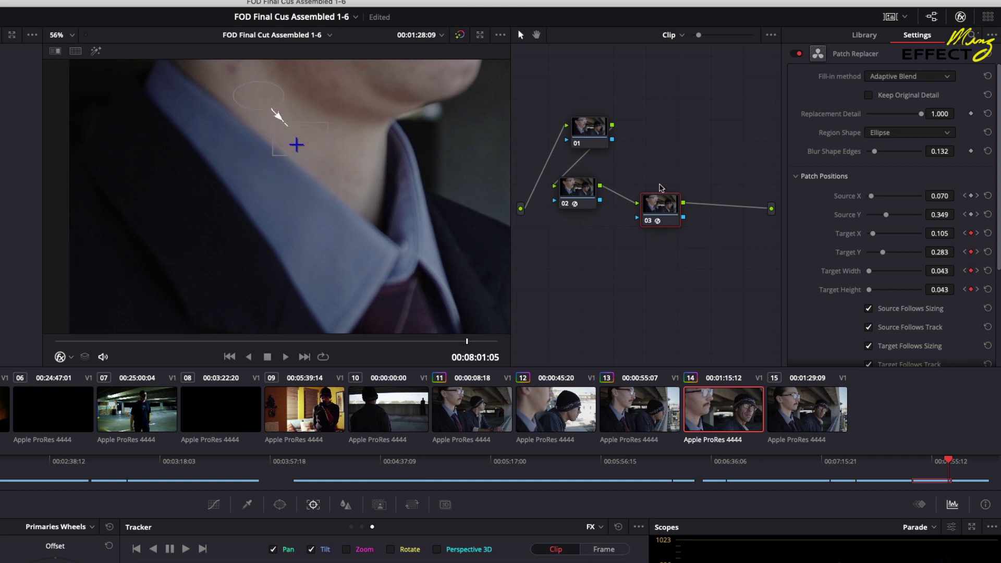
left_click(592, 133)
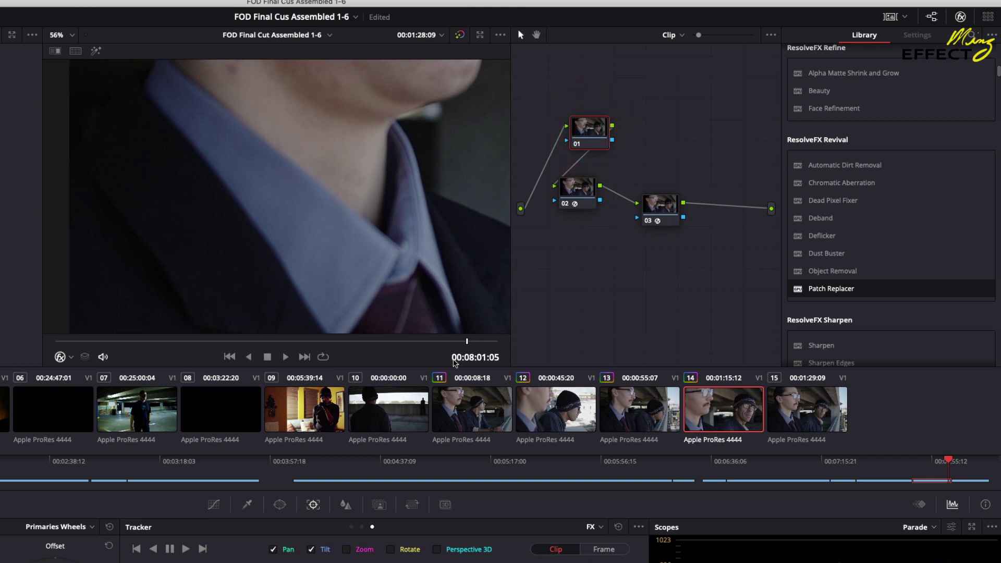
Scrub back through the clip to 00:07:49:06, save the project, and view the frame with and without the patch overlay
left_click_drag(464, 342, 85, 344)
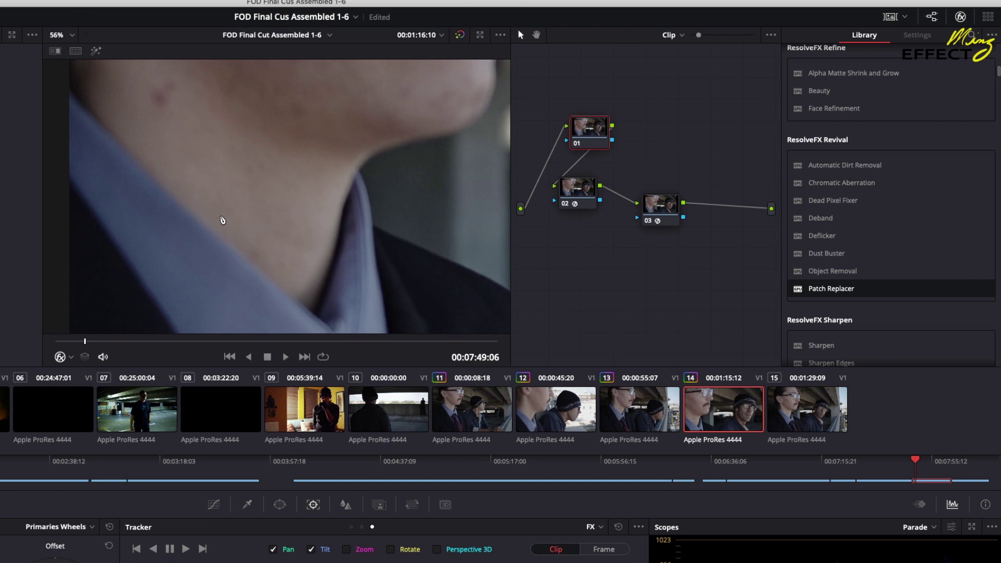
key("super+s")
left_click(658, 209)
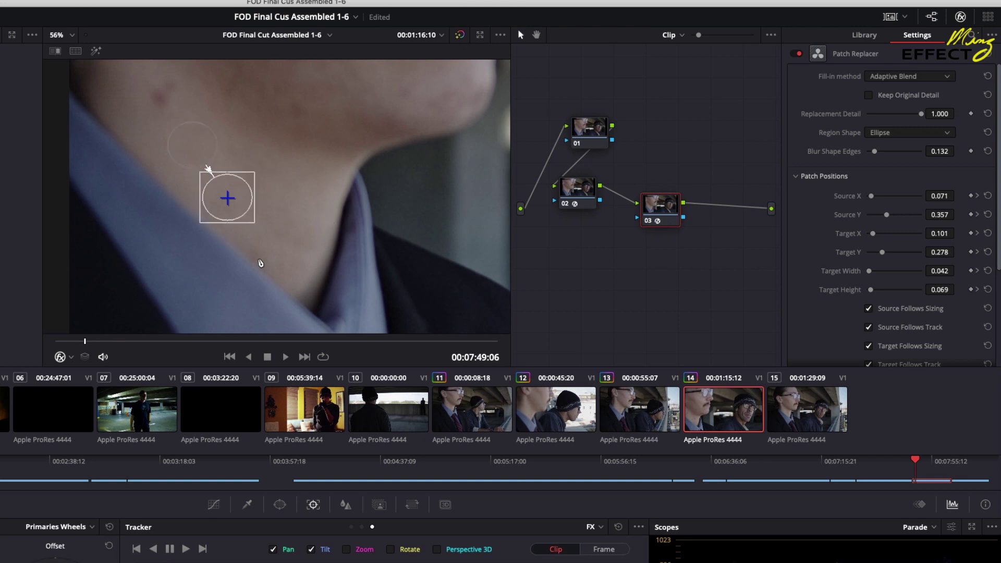
left_click(599, 136)
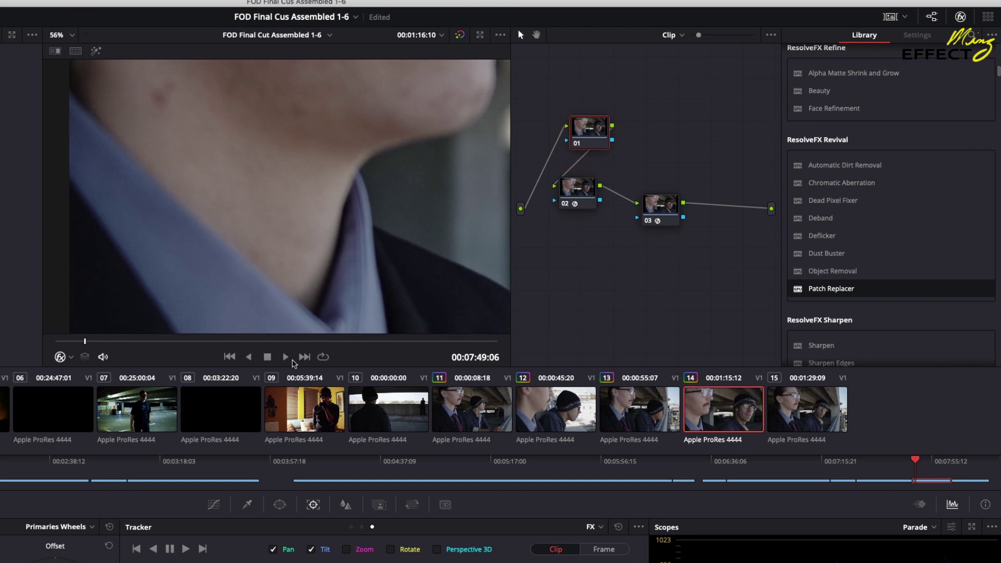
Compare the neck before and after the cleanup by disabling and re-enabling nodes 02 and 03
left_click(564, 204)
left_click(648, 221)
left_click(648, 221)
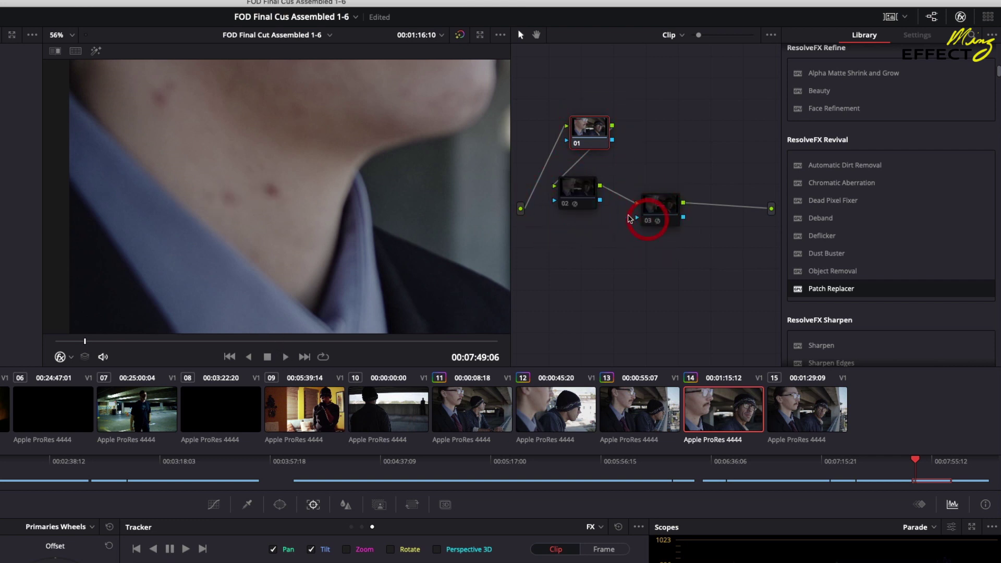
left_click(567, 206)
Review the clip's opening frames, return to its start at 00:07:48:08, and save the project
left_click_drag(189, 342, 56, 339)
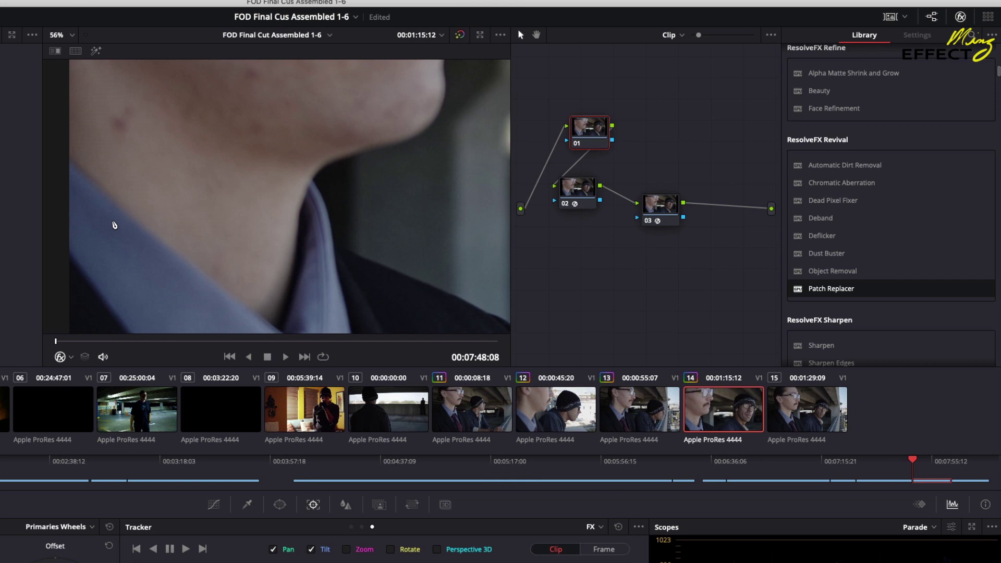
key("super+s")
mouse_move(127, 342)
left_mouse_down()
mouse_move(163, 344)
mouse_move(55, 342)
left_mouse_up()
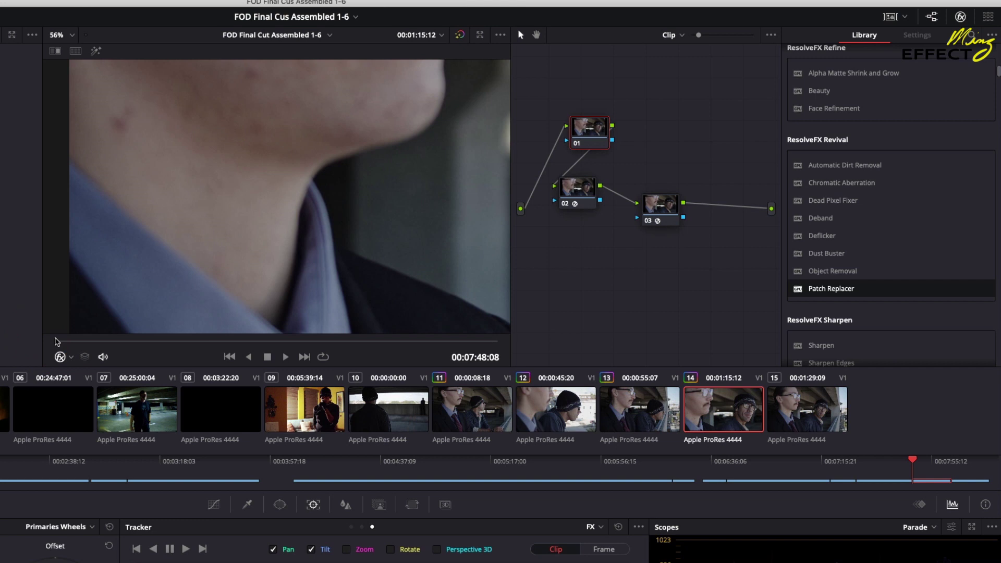